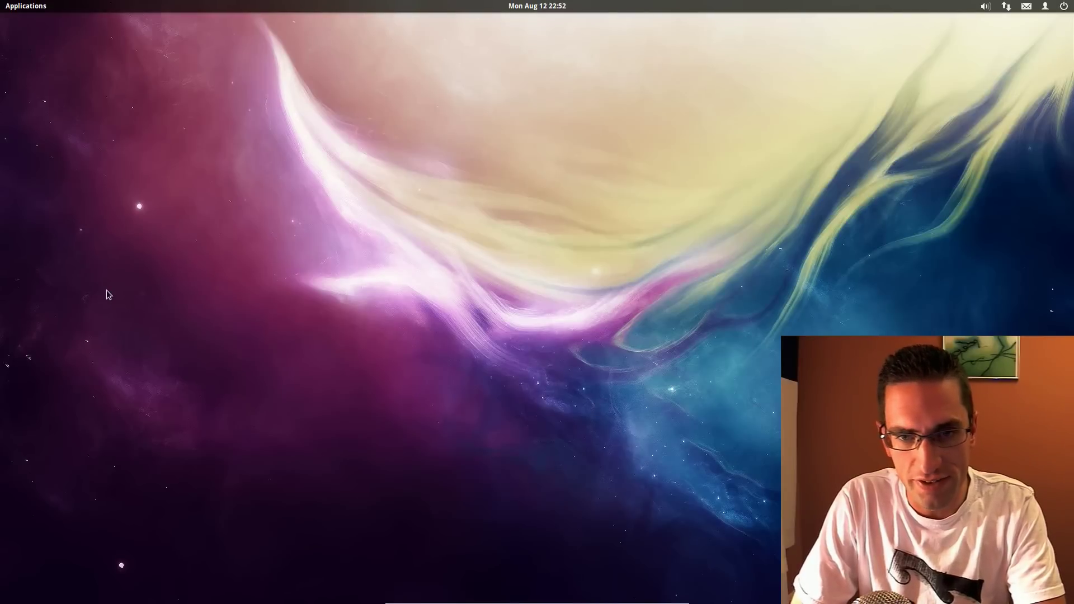
- Browse the Graphics category in the applications launcher, then close the launcher
click(34, 6)
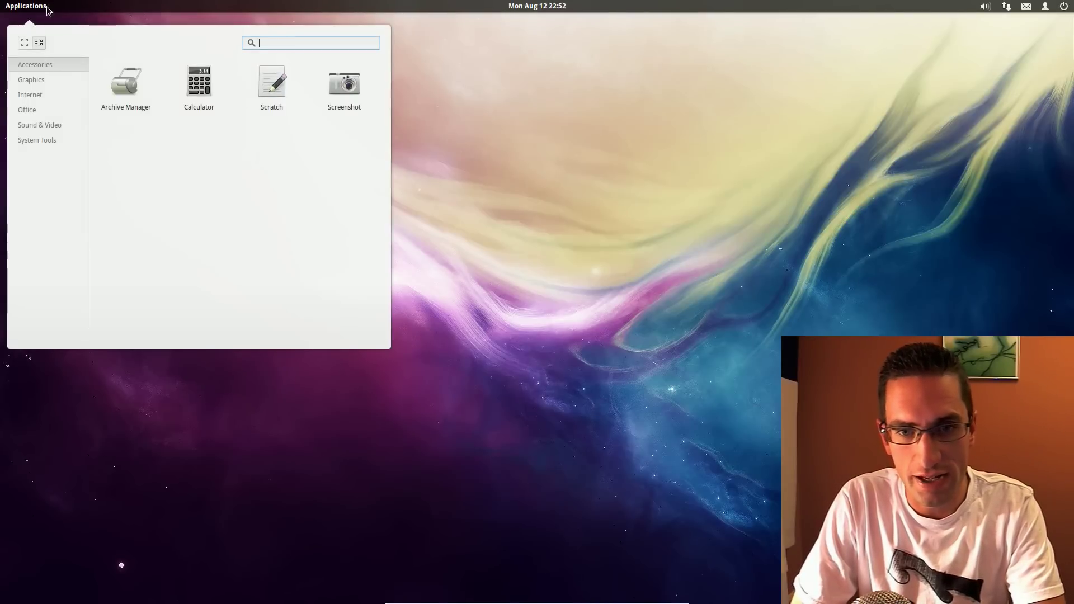
click(32, 86)
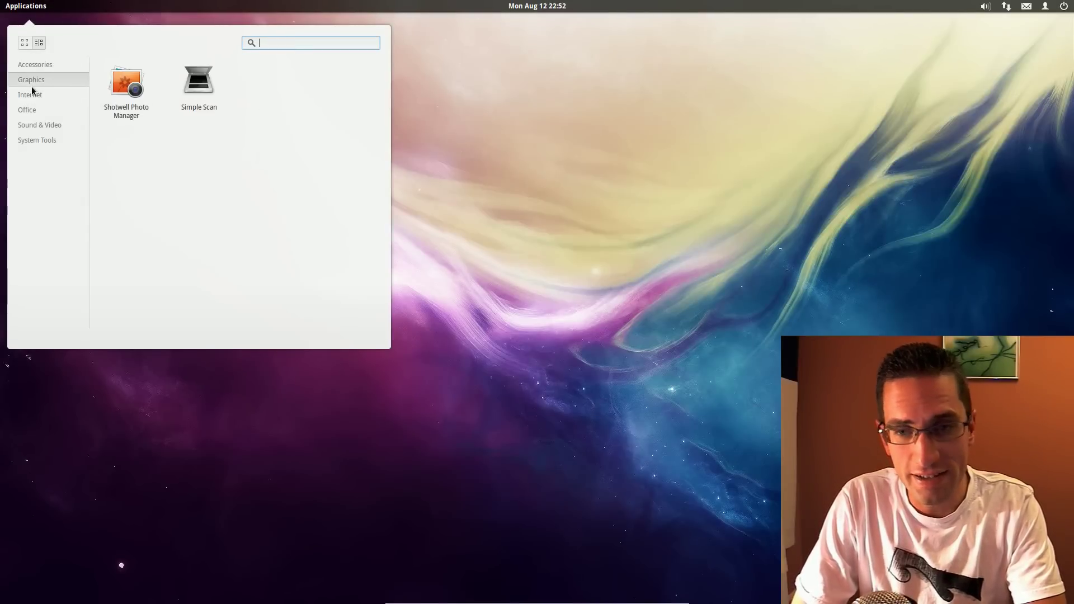
mouse_move(33, 132)
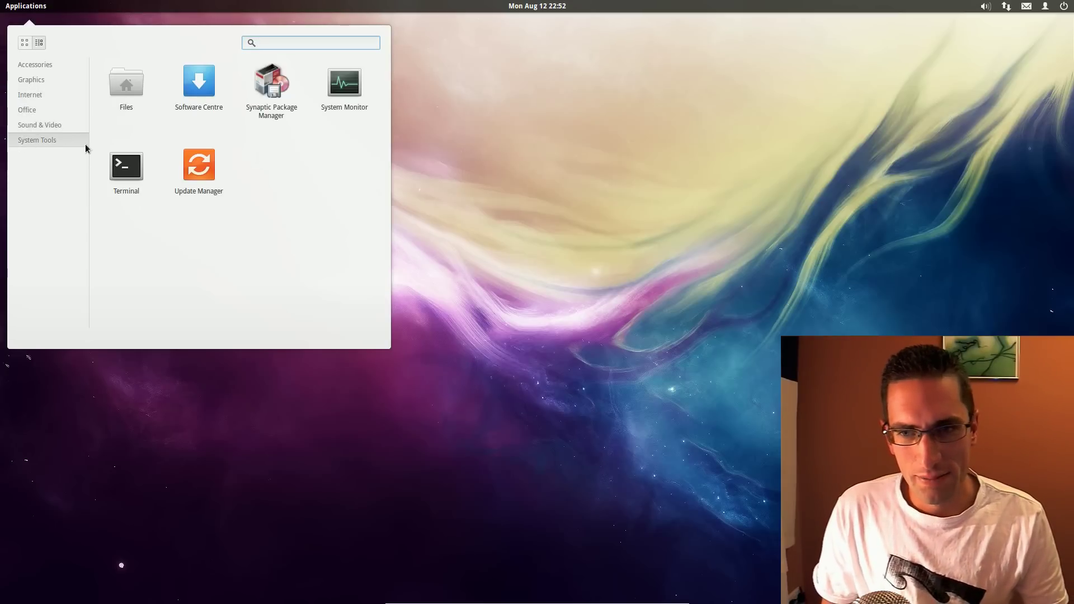
key(Escape)
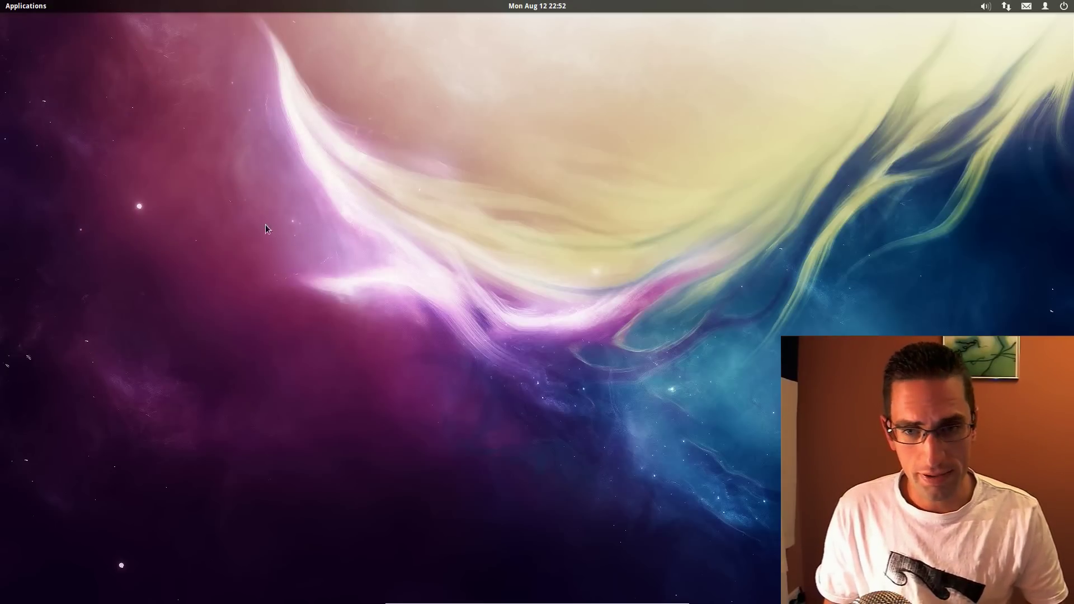
- Launch the Midori web browser and maximize its window
mouse_move(382, 598)
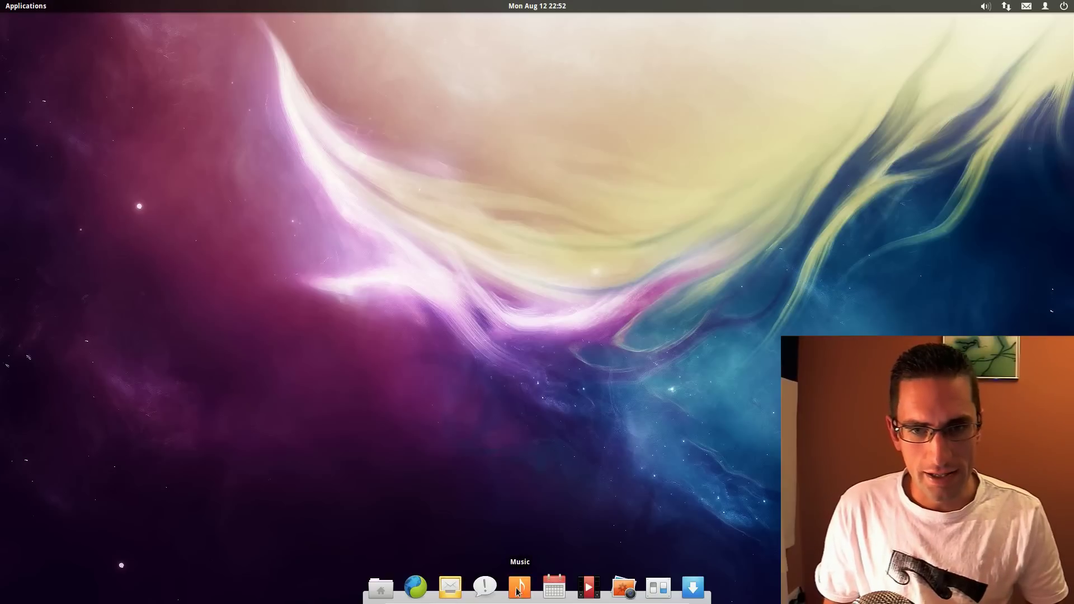
click(408, 596)
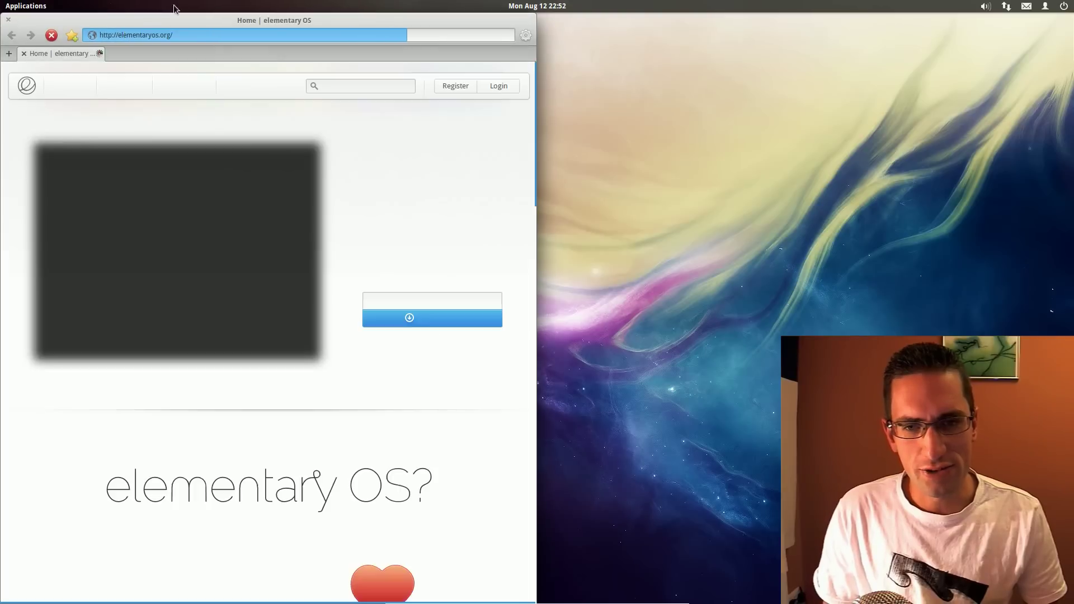
double_click(82, 21)
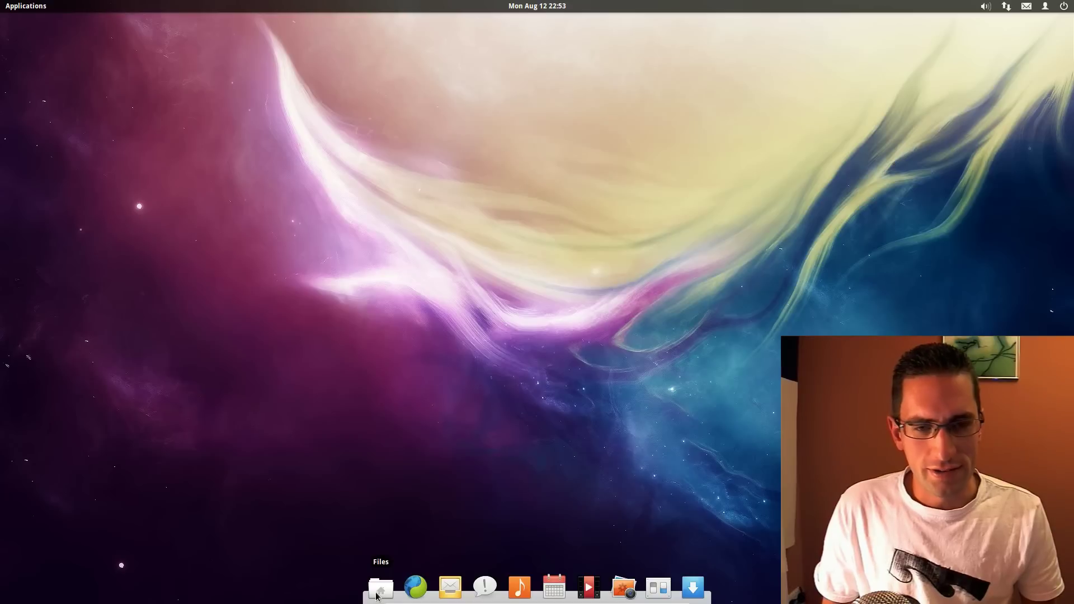
- Launch Files on the Home folder, Geary mail, Music, and a browser window showing Google
click(376, 593)
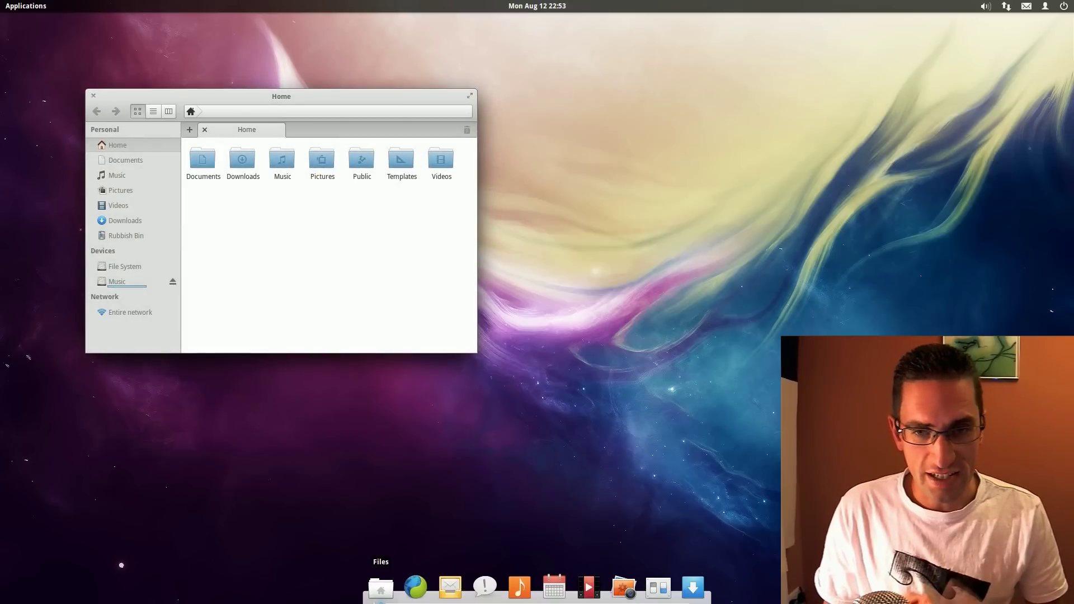
click(432, 587)
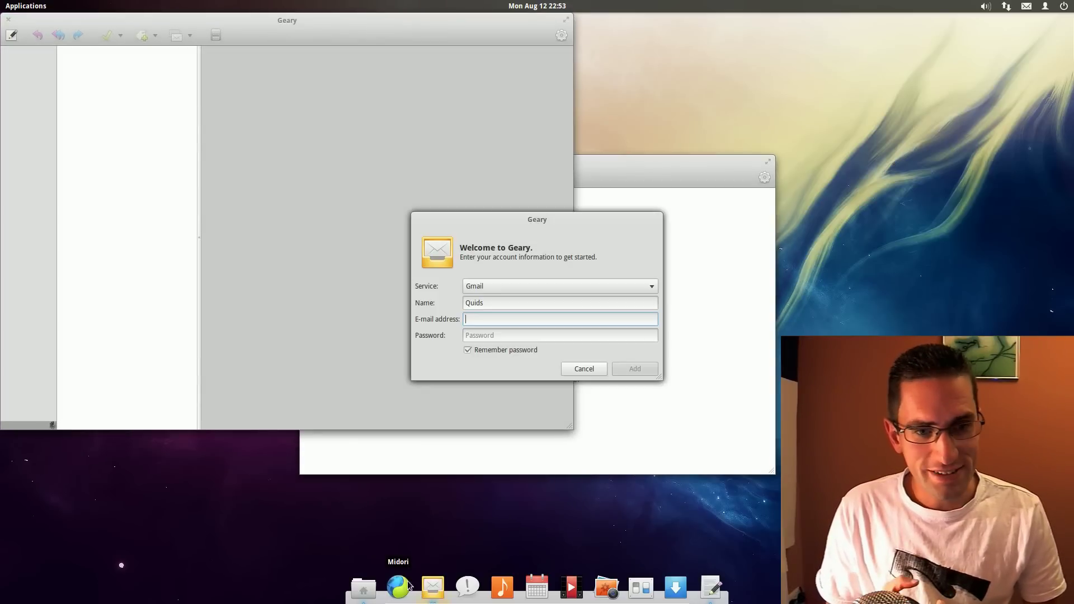
click(501, 583)
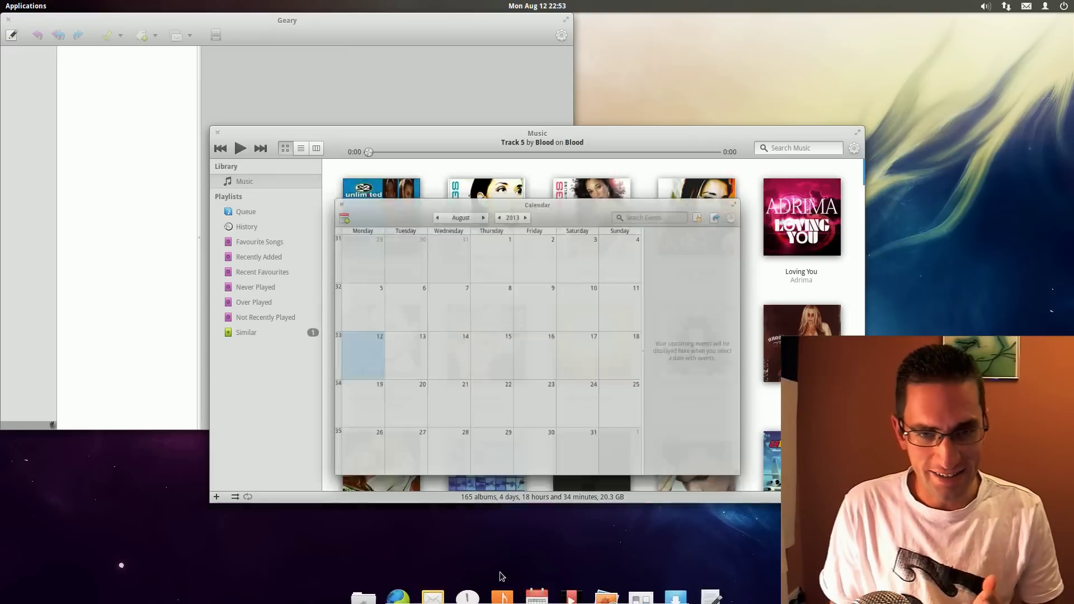
click(397, 585)
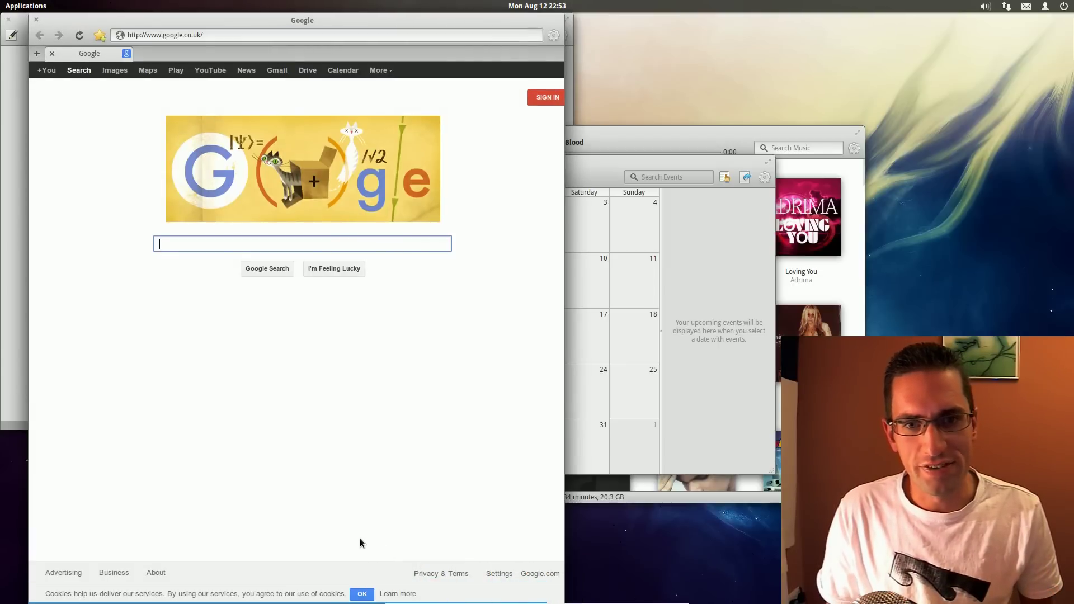
- Open and close the settings menus of the browser, Calendar and Music without choosing anything
click(553, 37)
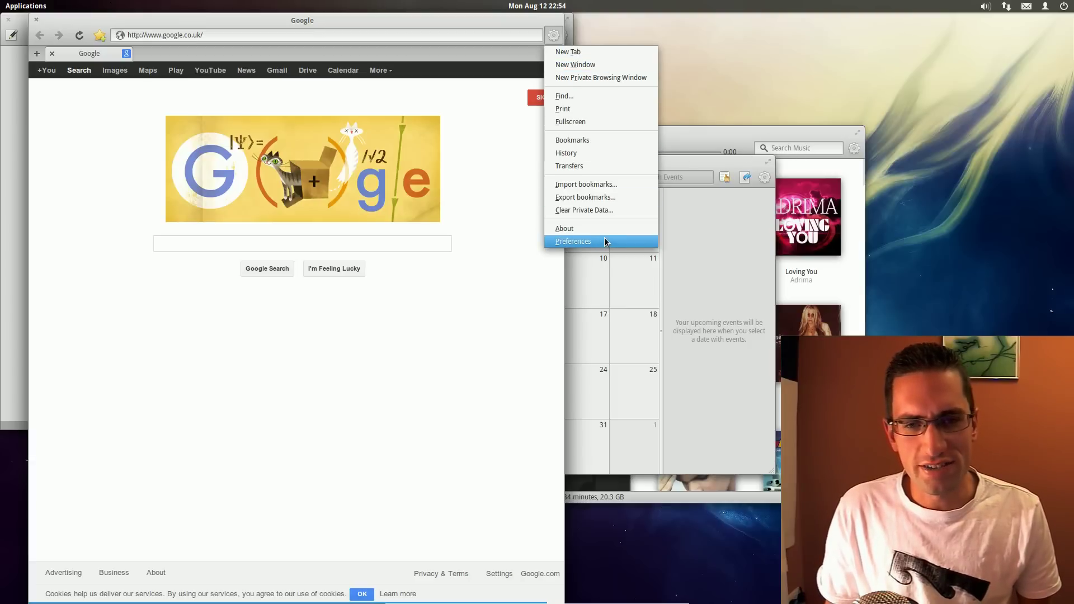
click(727, 139)
click(750, 166)
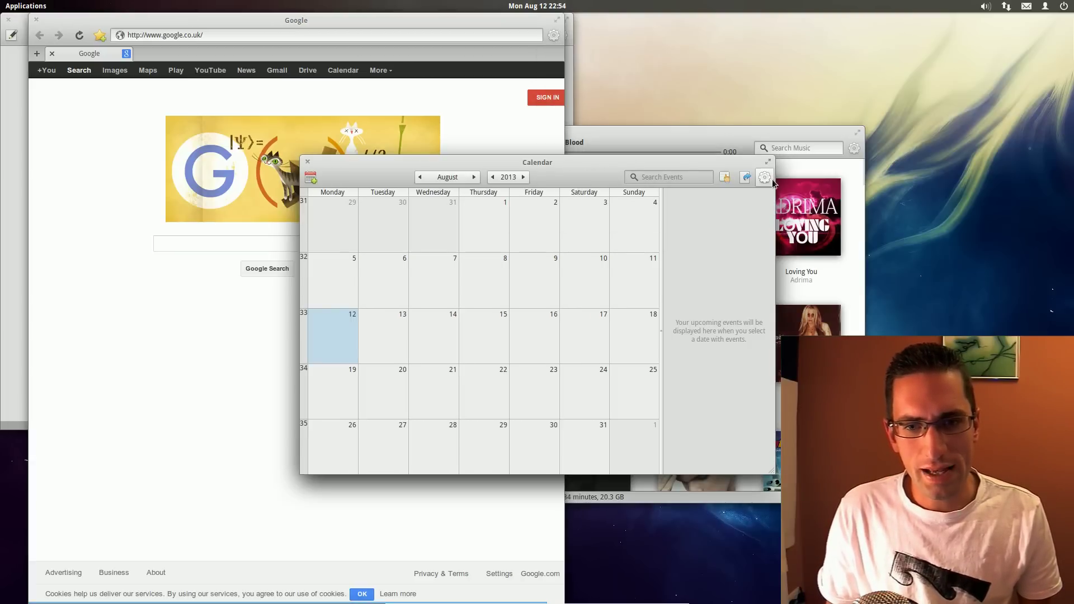
click(770, 180)
click(854, 148)
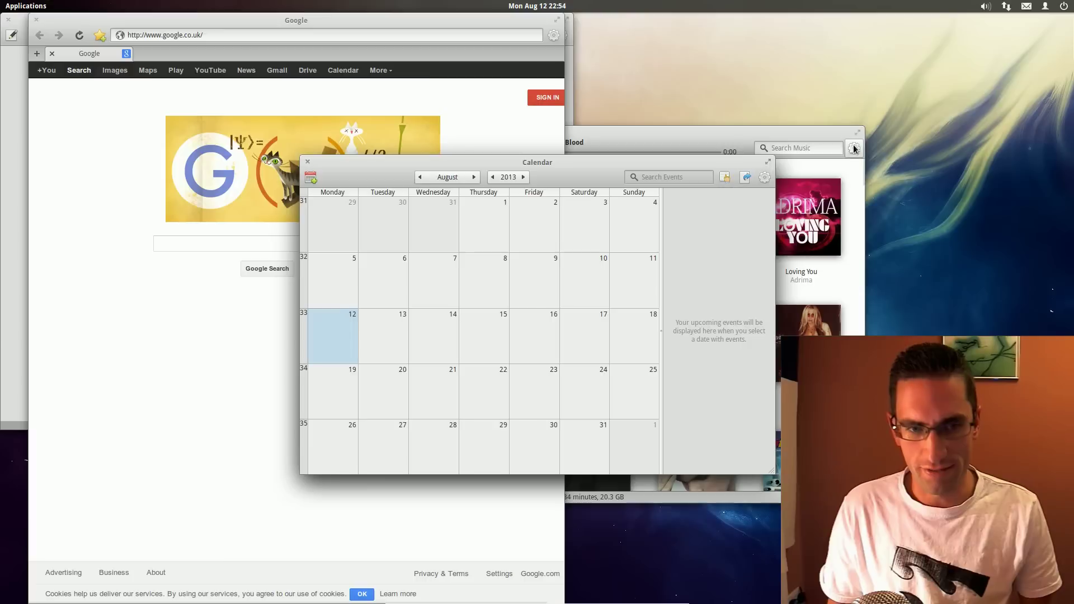
click(854, 148)
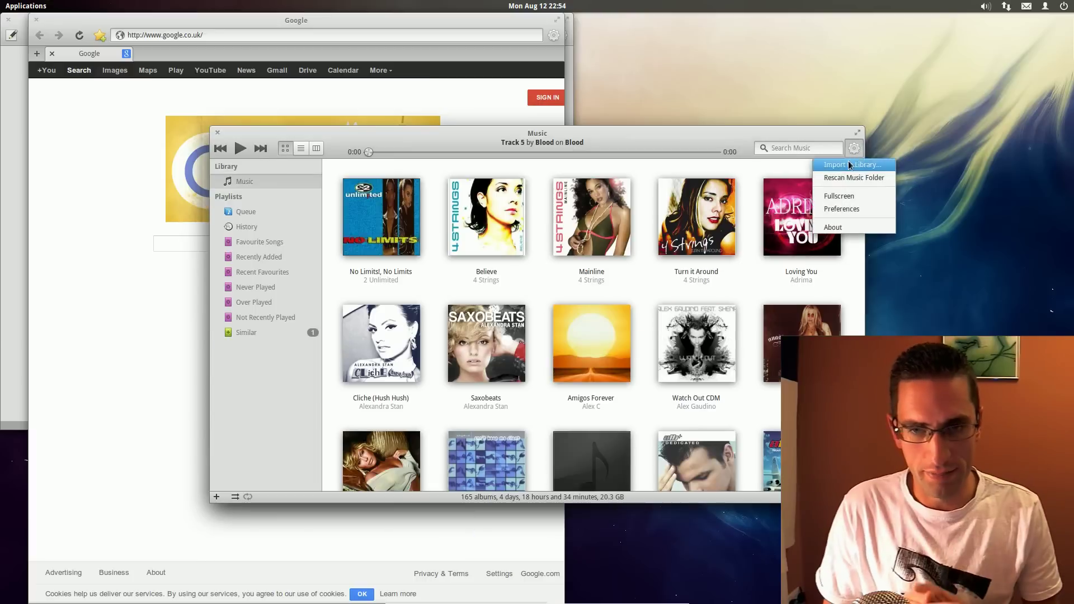
click(672, 134)
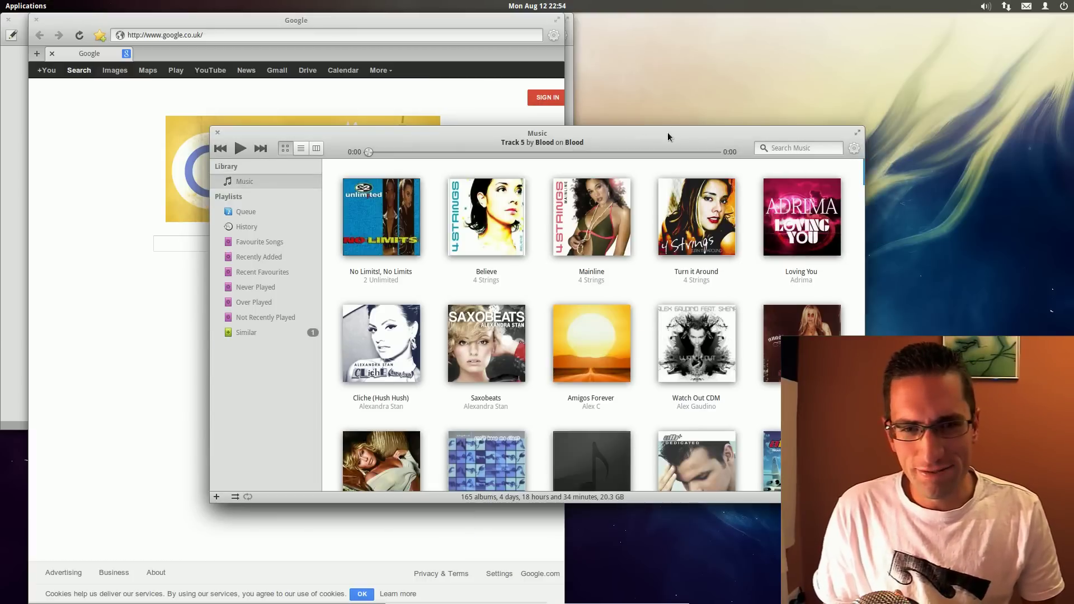
- Show Music in the Genres/Artists/Albums browser, dismiss Geary, and view Home in columns
click(302, 148)
click(316, 148)
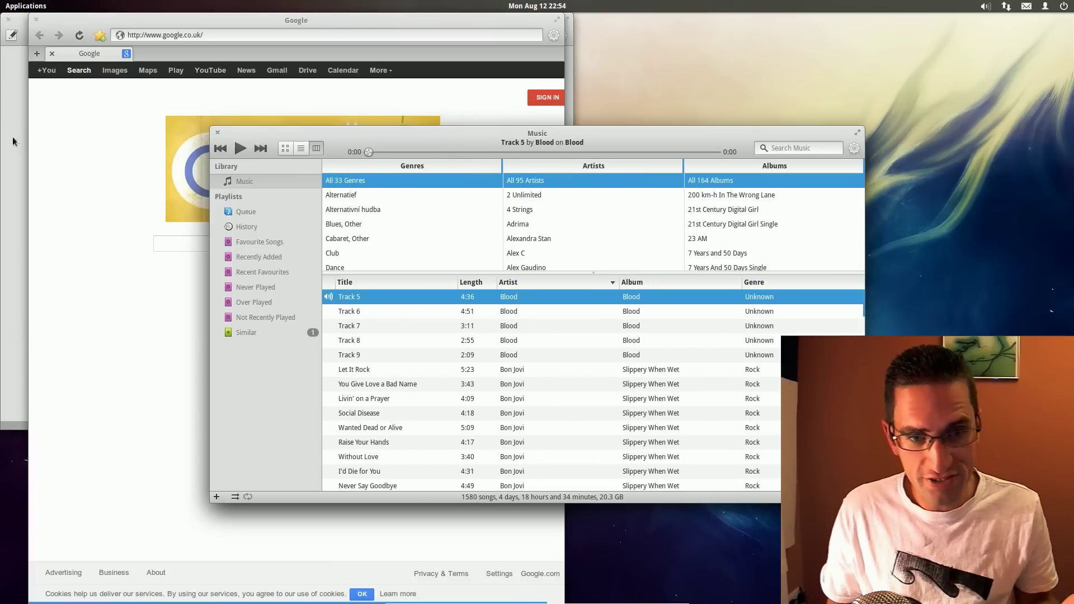
click(10, 233)
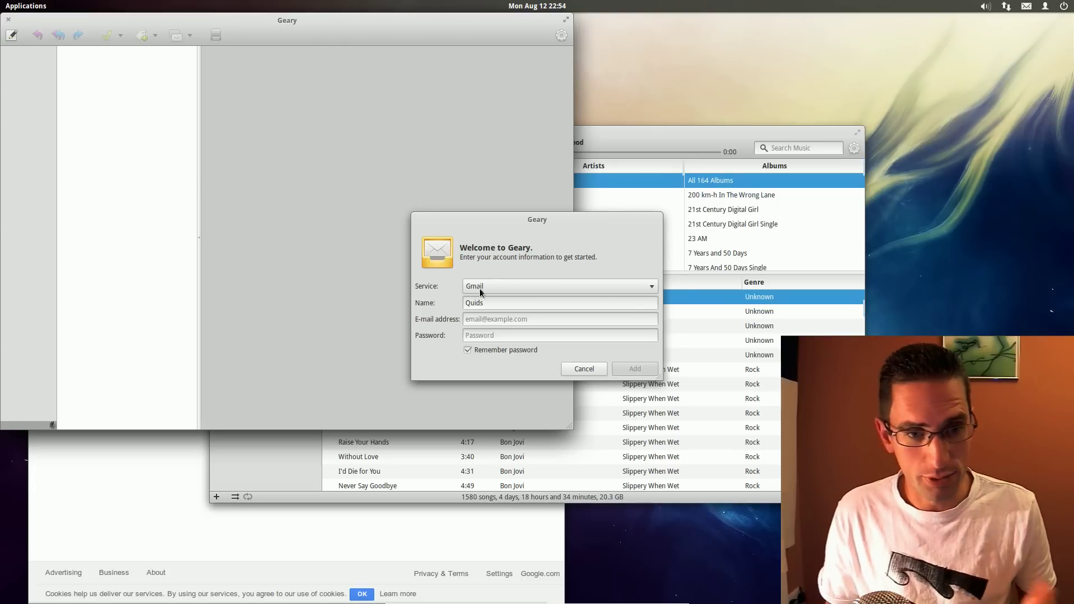
key(Escape)
click(153, 111)
click(168, 112)
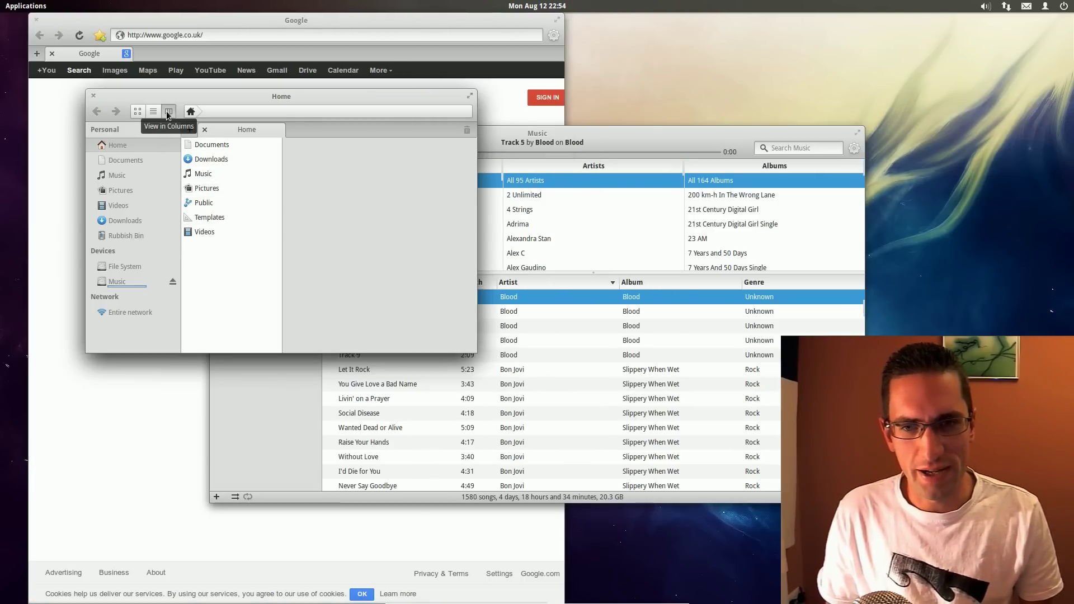
- Launch System Monitor from a 'sys' search, then close the Files window
key(super)
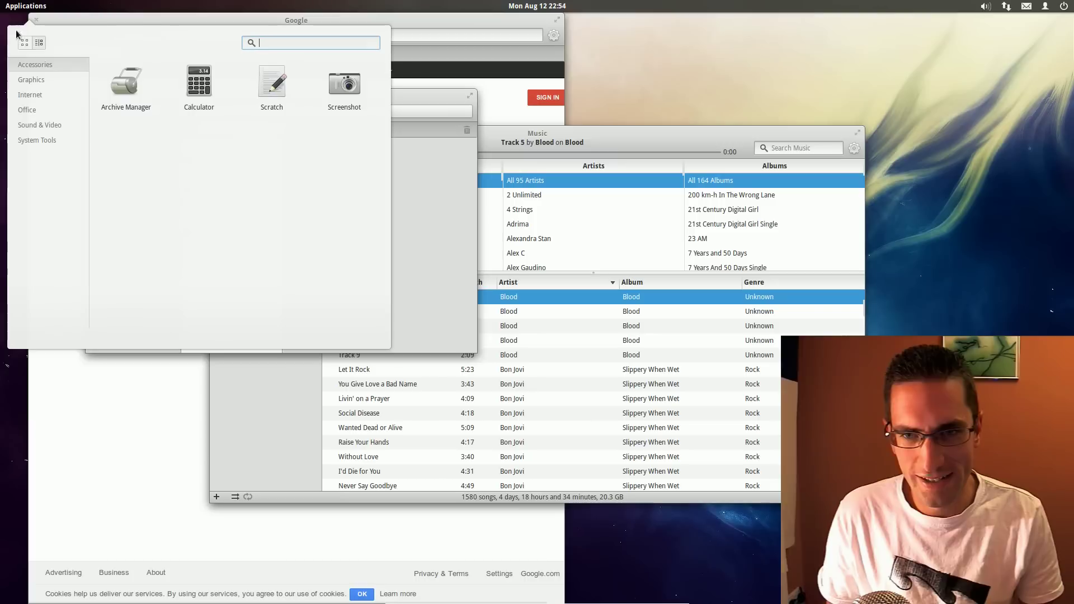
text(sys)
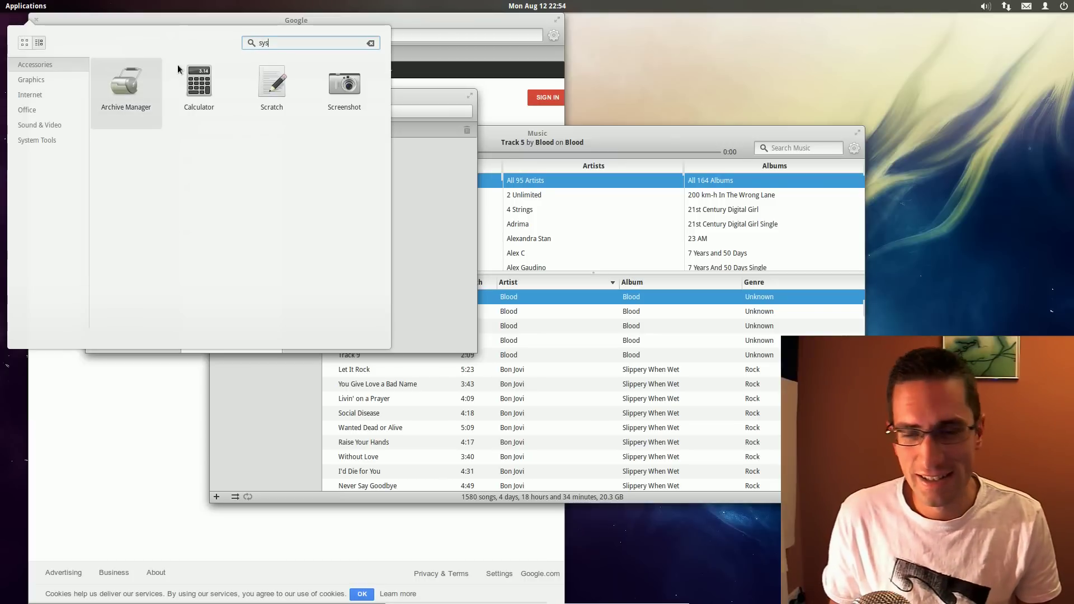
click(87, 108)
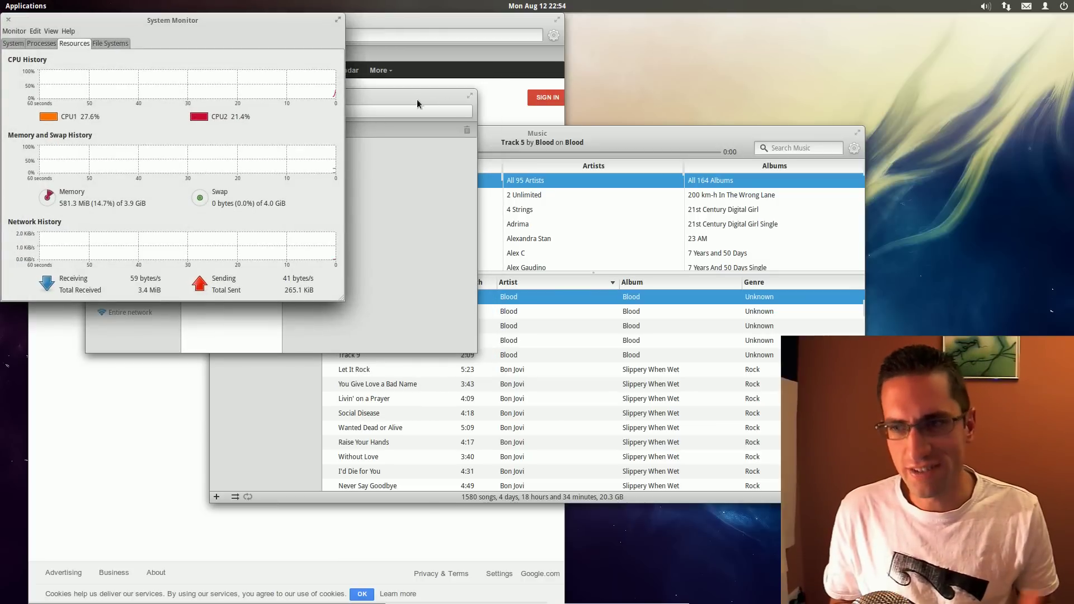
click(418, 99)
click(93, 98)
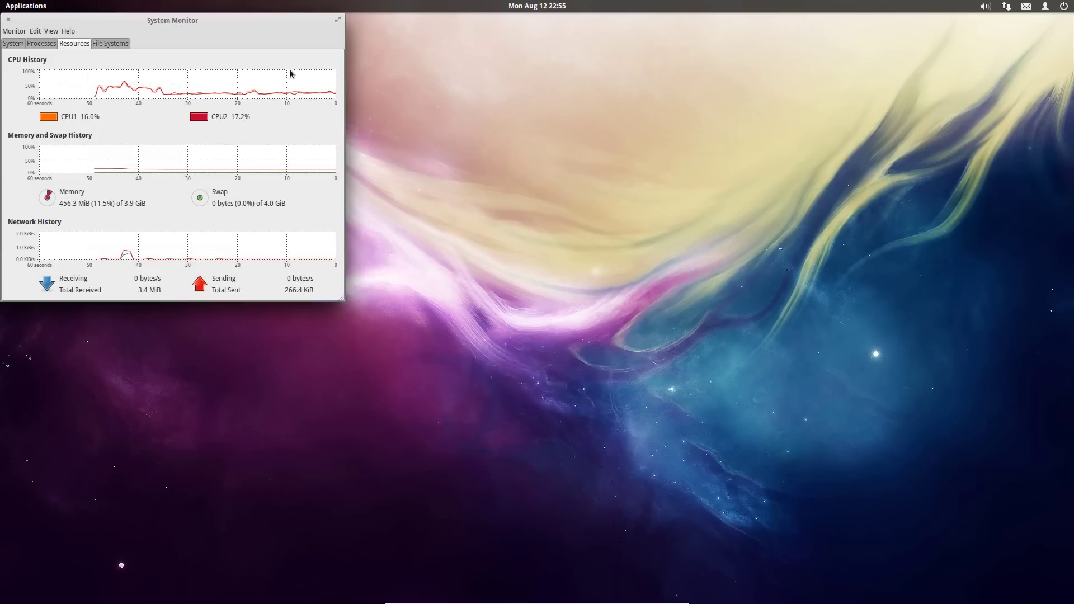
- Maximize and restore System Monitor, view its Processes and System tabs, then close it
click(338, 18)
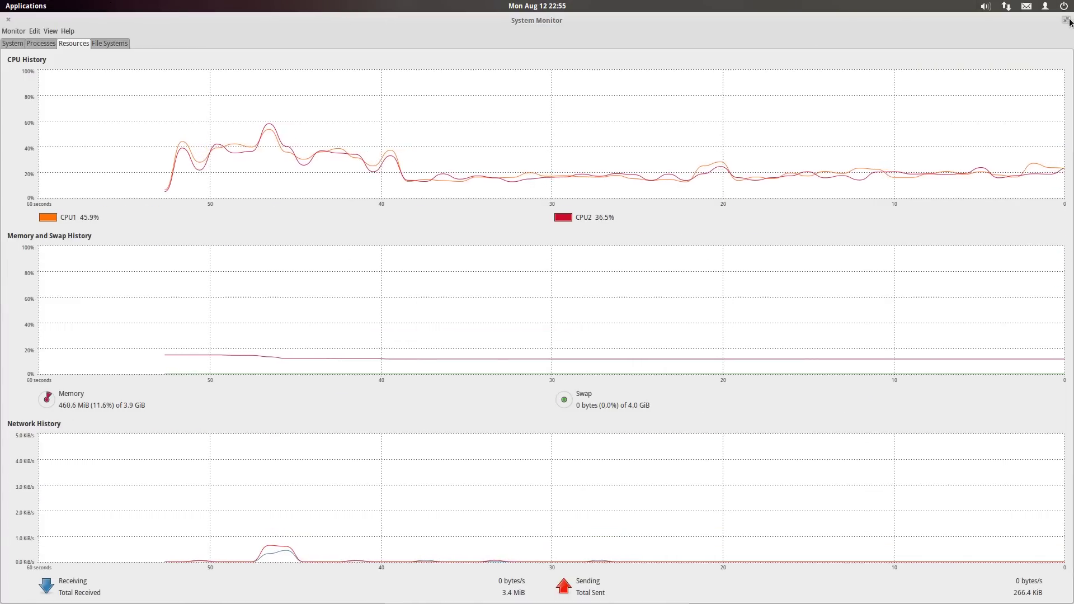
click(1065, 19)
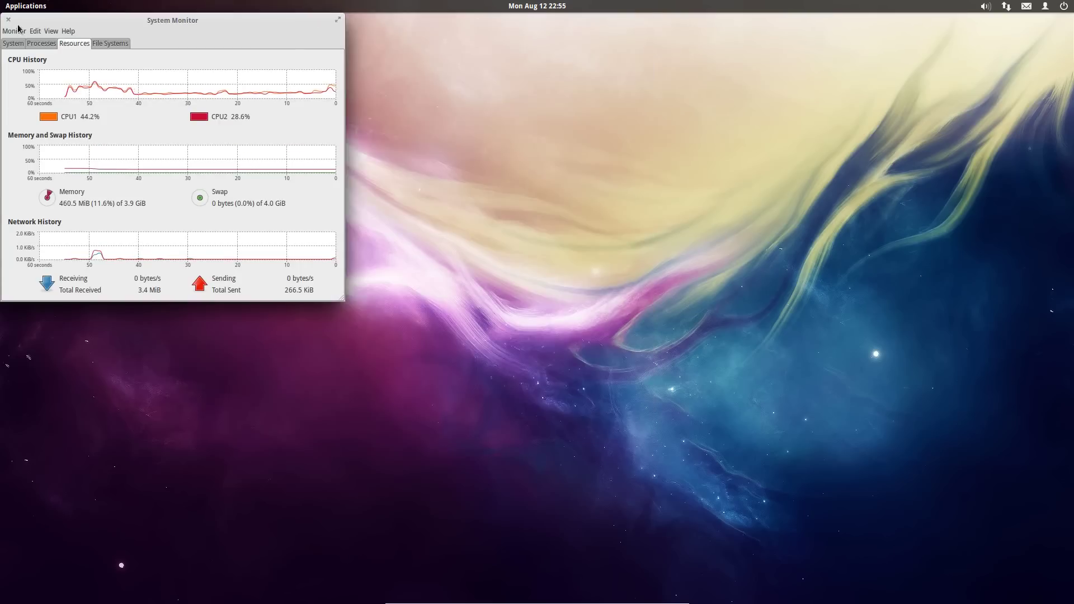
click(38, 44)
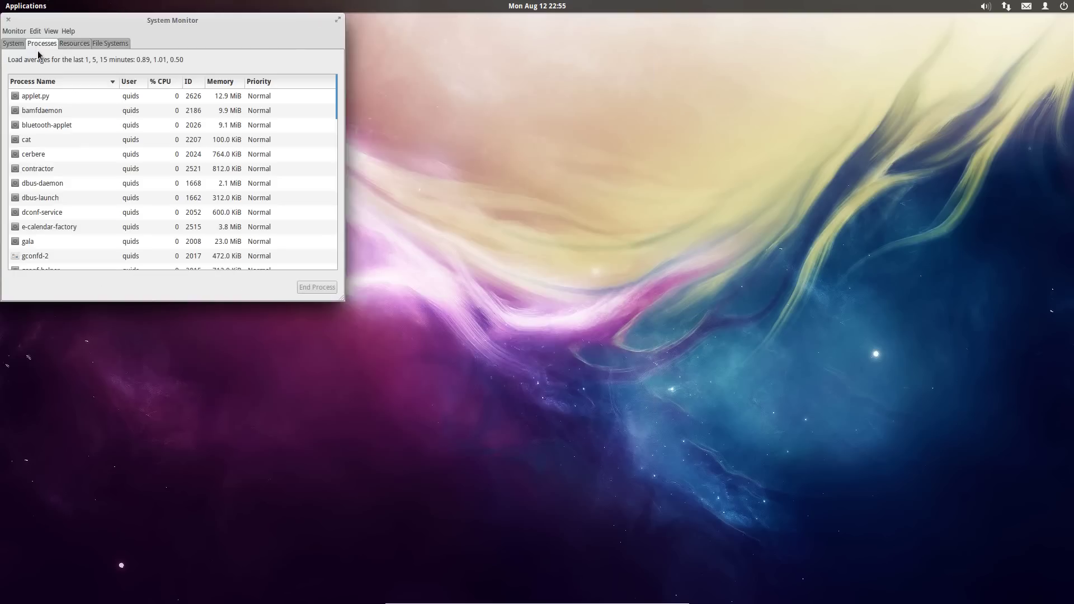
click(19, 45)
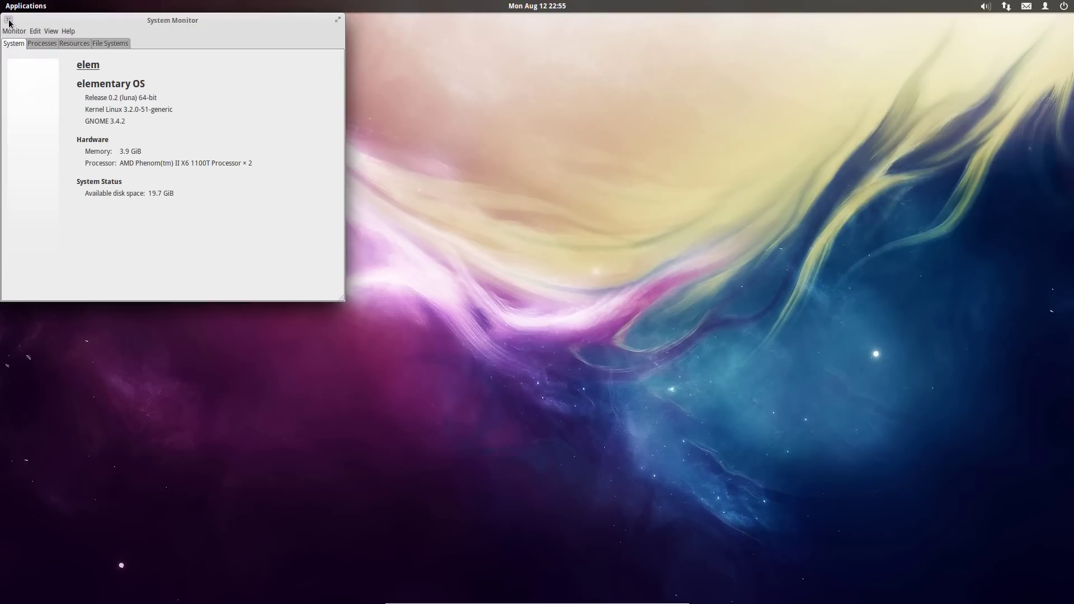
click(8, 20)
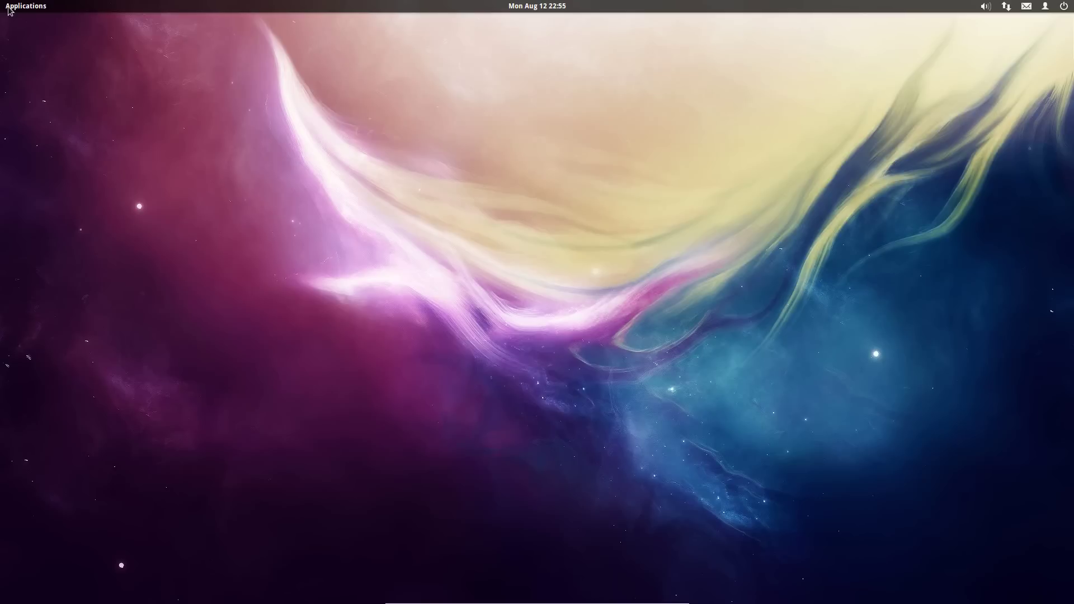
- Launch Archive Manager, Calculator and Scratch from the applications menu, then show the workspace overview
click(9, 8)
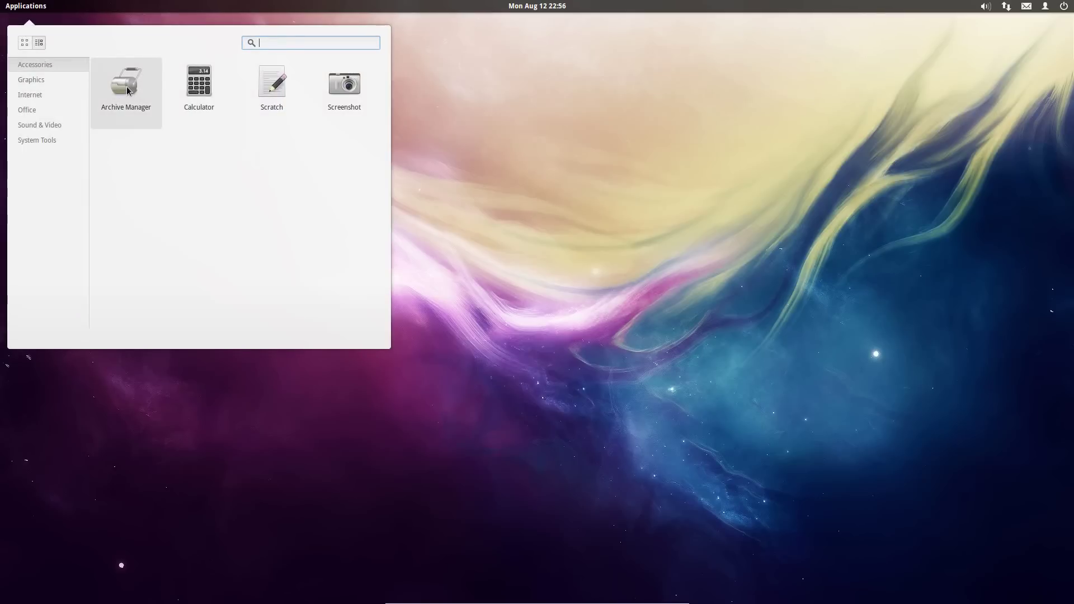
click(127, 91)
click(17, 5)
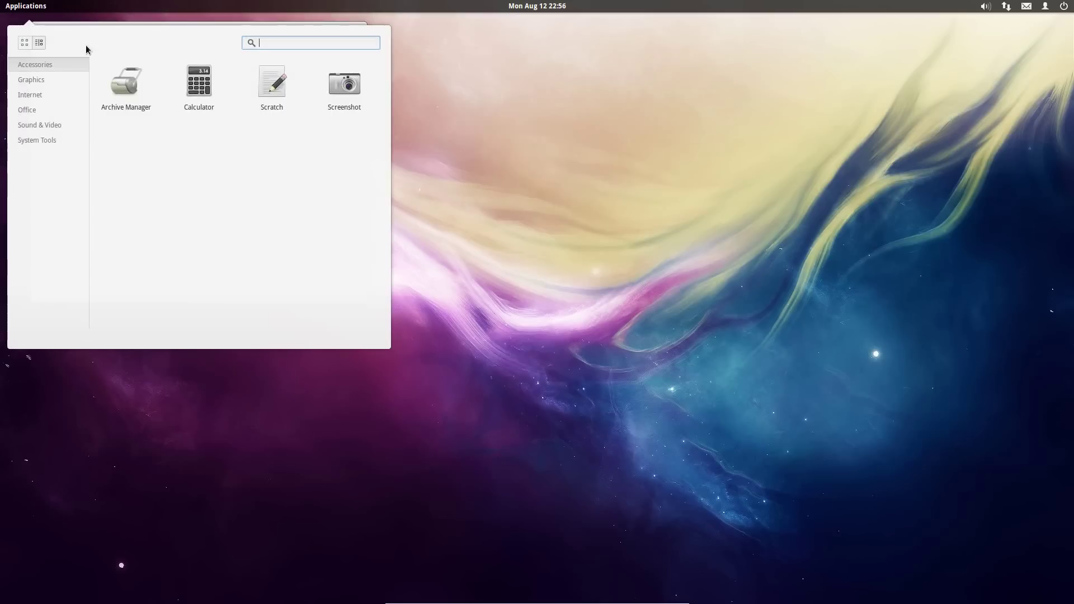
click(213, 100)
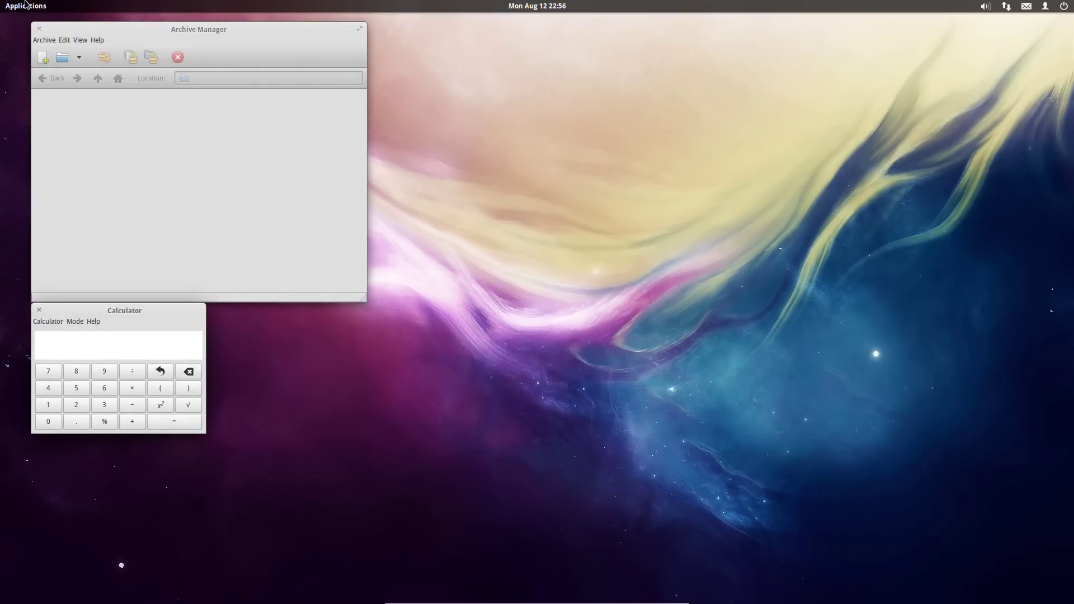
click(26, 4)
click(272, 96)
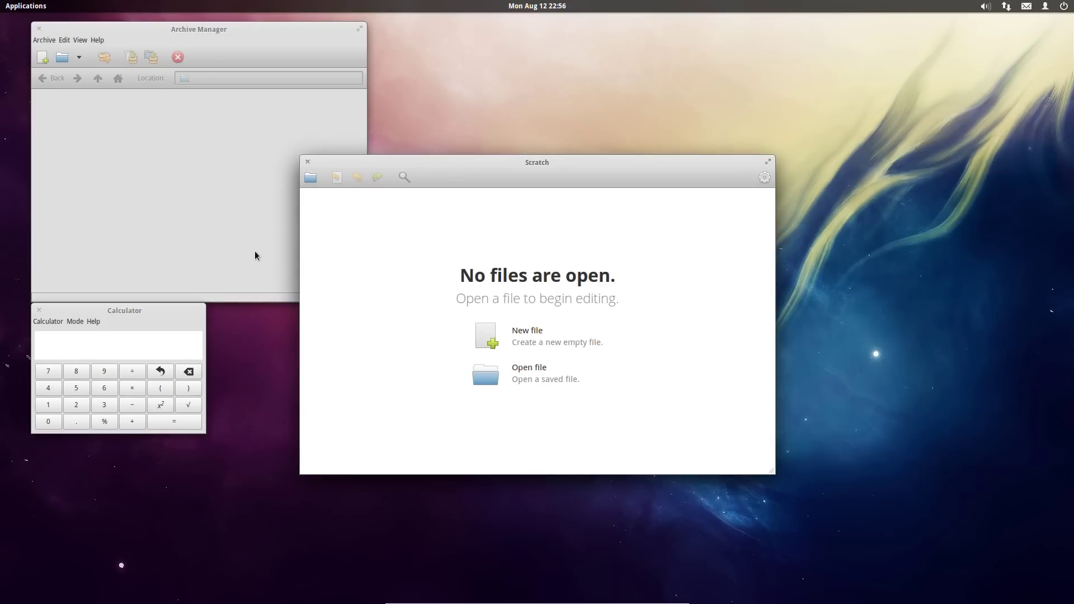
key(super+s)
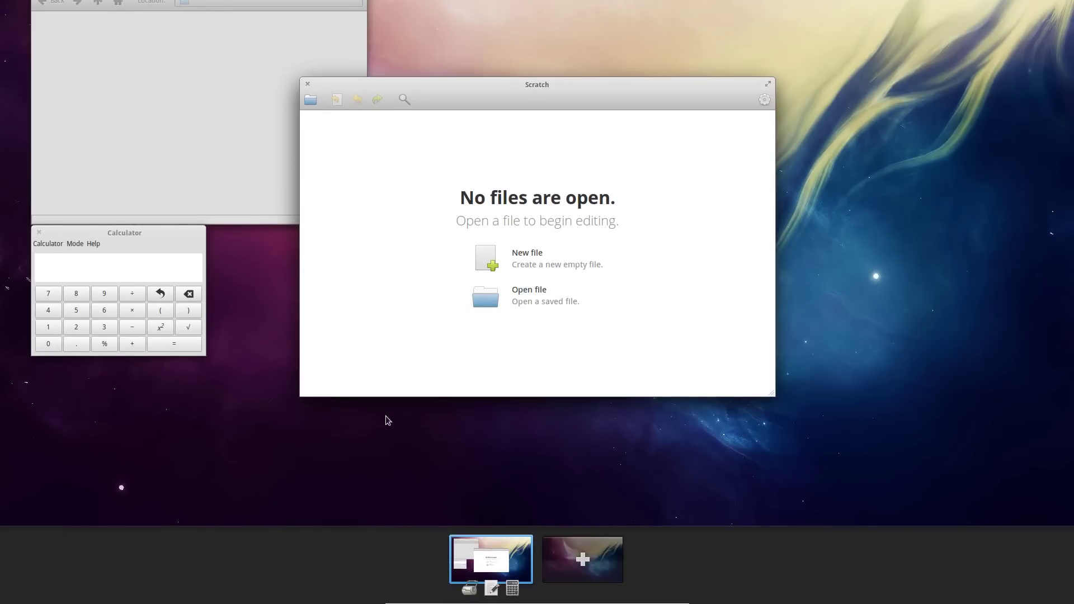
- Switch to the empty second workspace and drag the Scratch window onto it
click(582, 558)
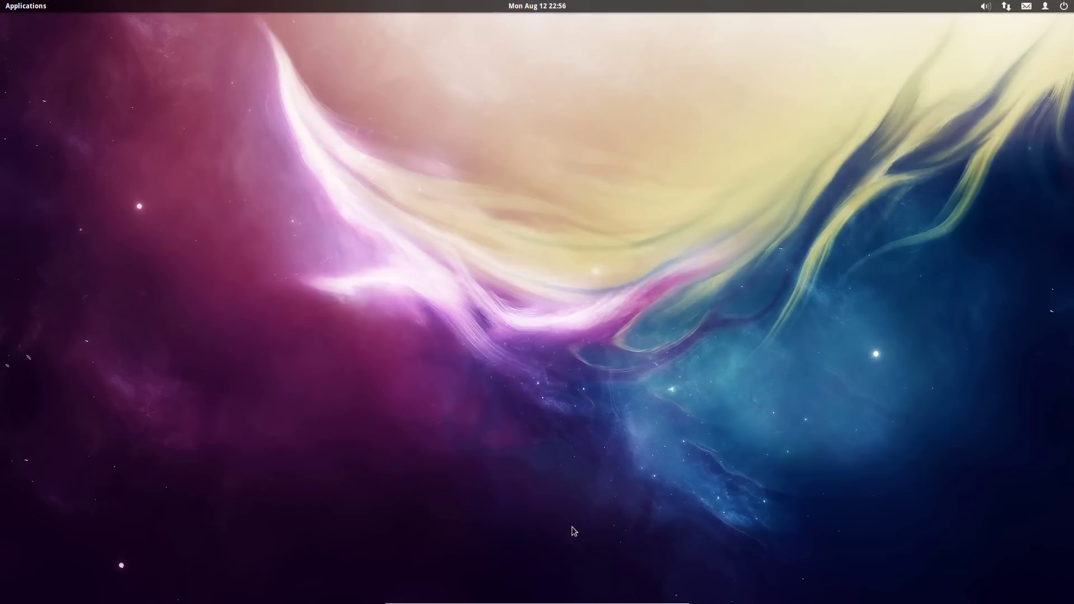
key(super+s)
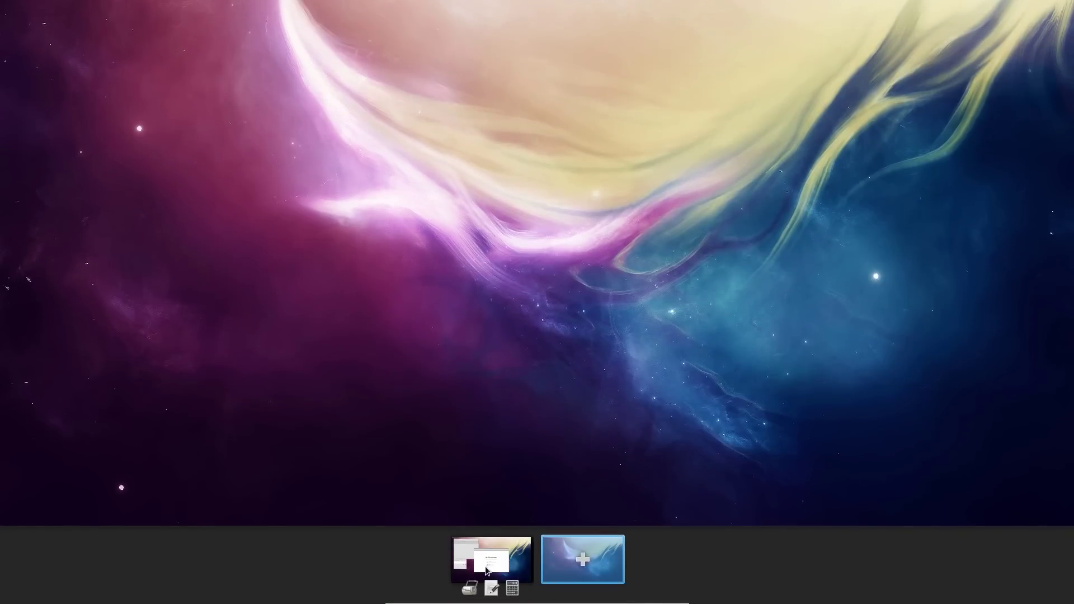
drag(491, 587, 555, 575)
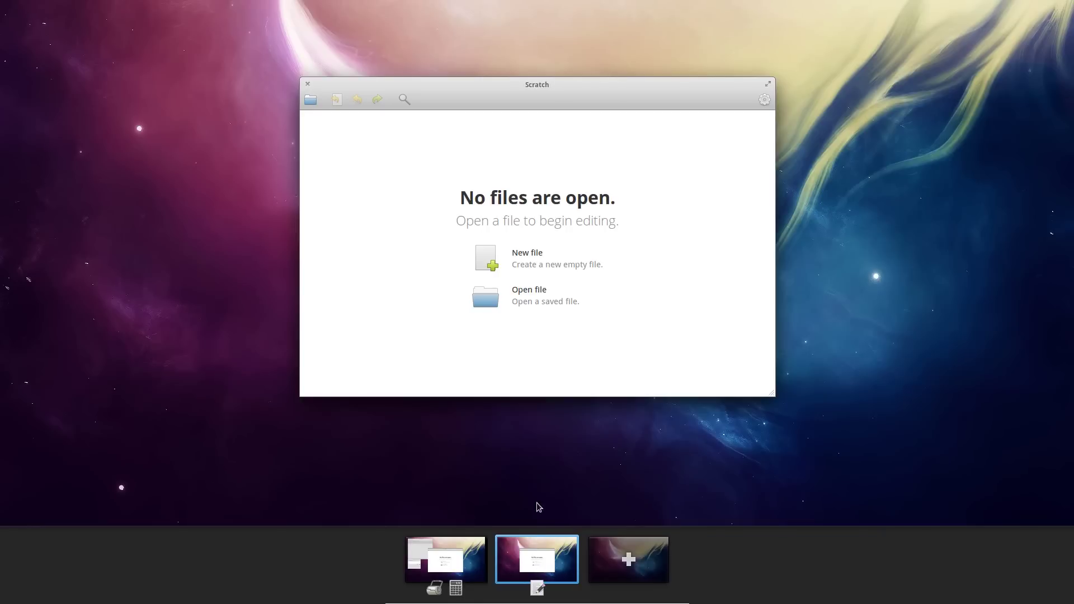
mouse_move(533, 553)
- Return to workspace 1, hide Archive Manager, Alt+Tab to Calculator, and open the applications menu
click(423, 573)
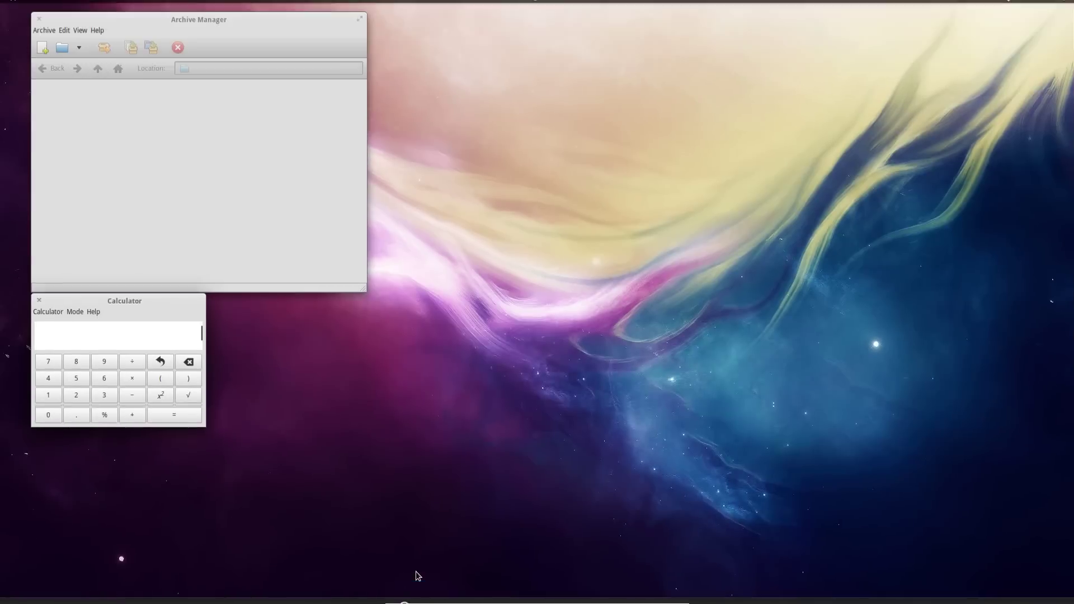
key(ctrl+q)
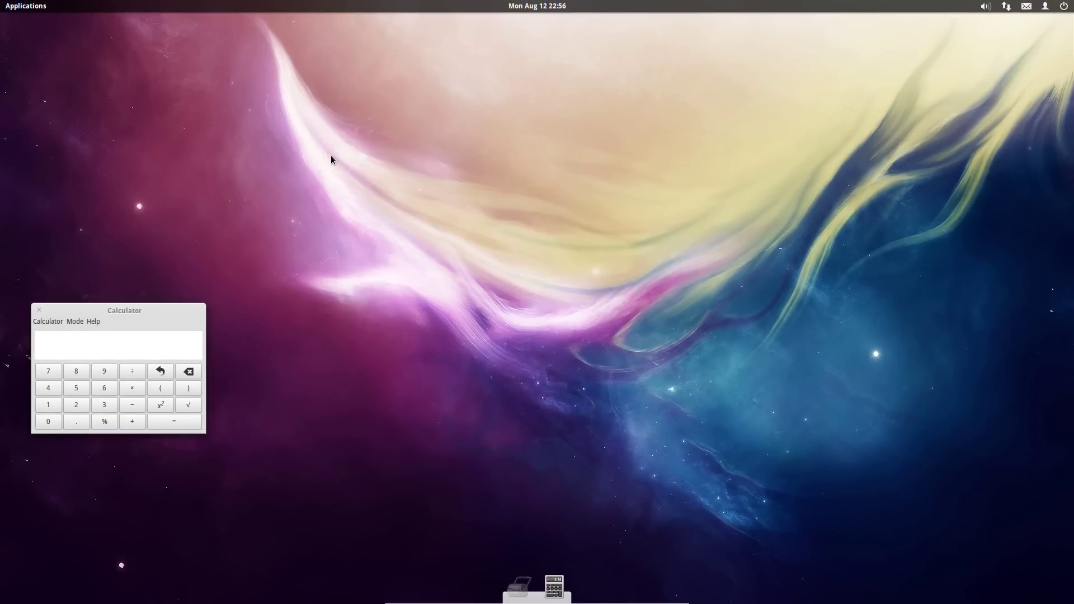
key(alt+Tab)
key(alt+Tab)
key(alt+Tab)
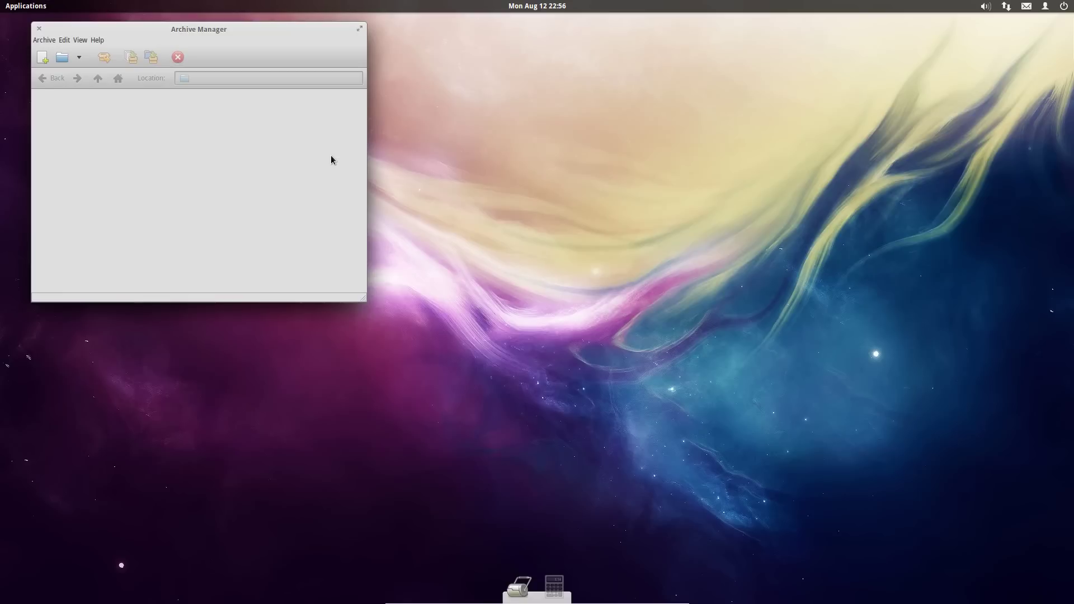
key(alt+Tab)
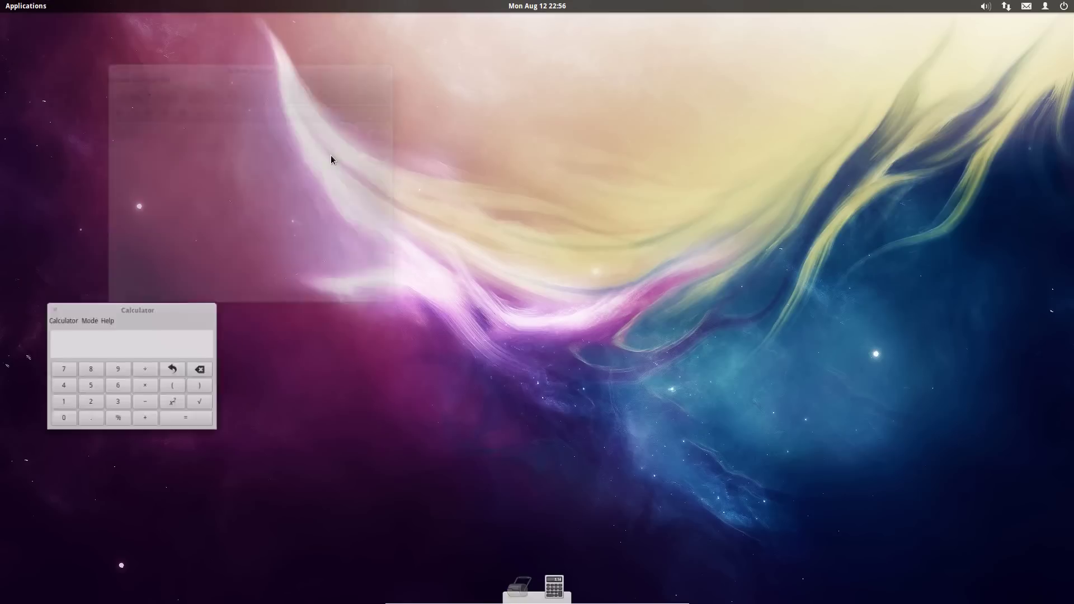
click(25, 6)
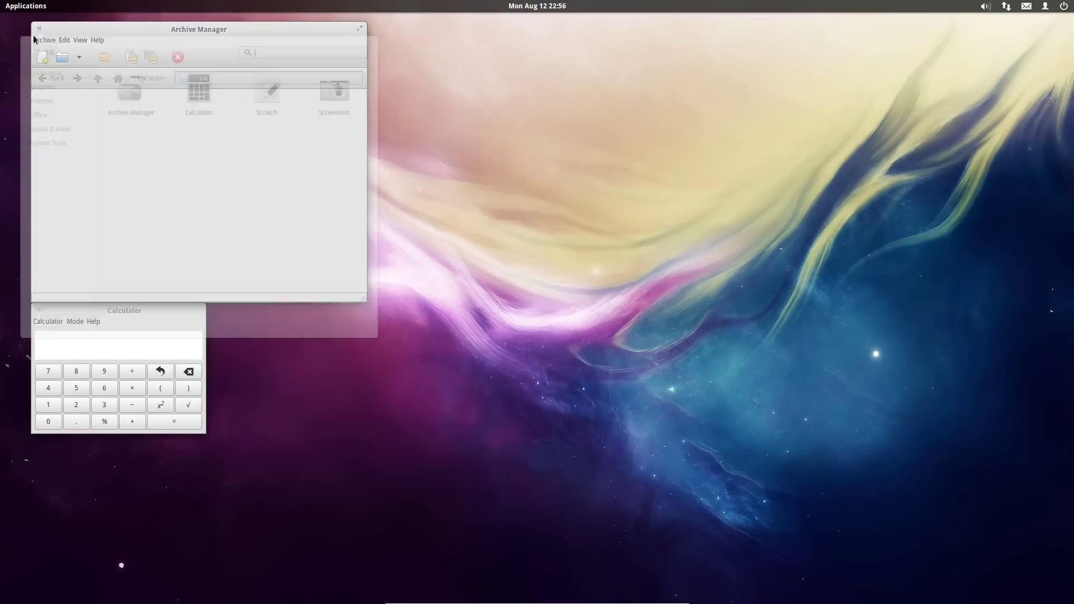
- Launch Synaptic Package Manager via 'syn', toggle it between floating and maximized, then minimize it
text(syn)
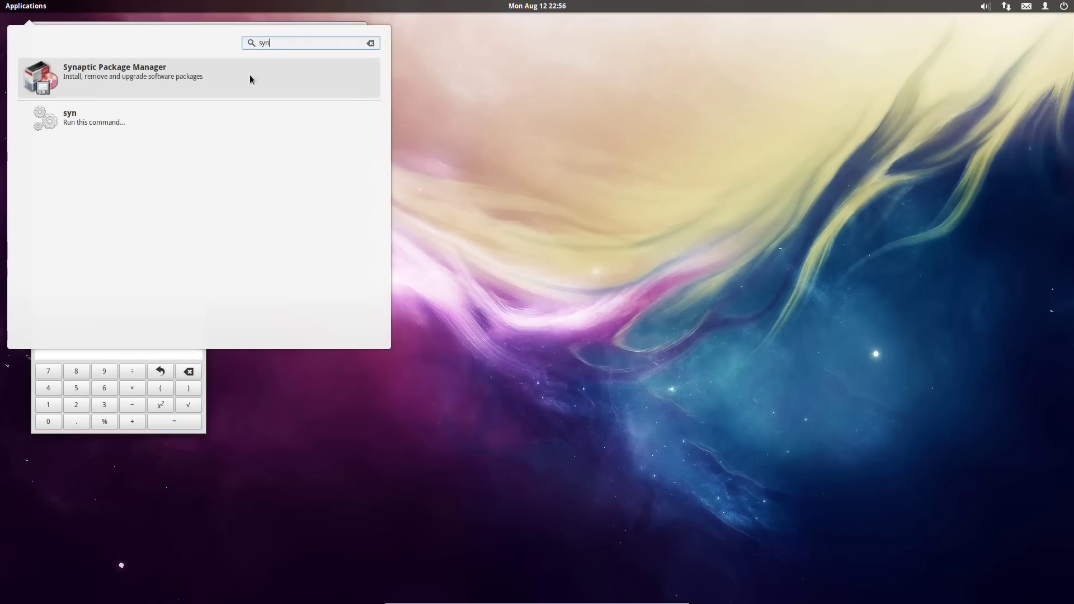
click(139, 85)
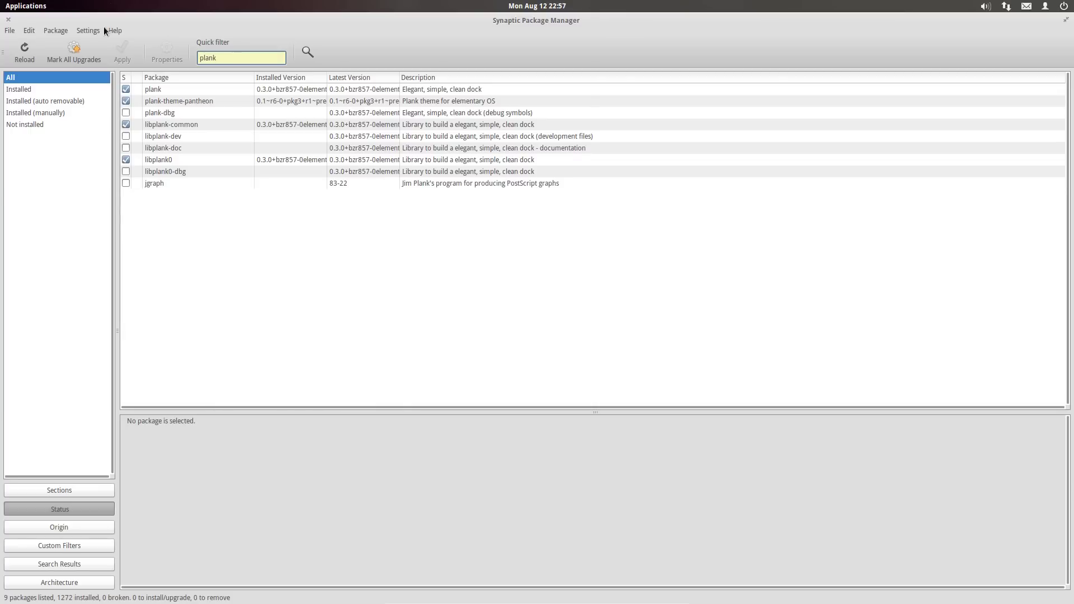
key(super+Down)
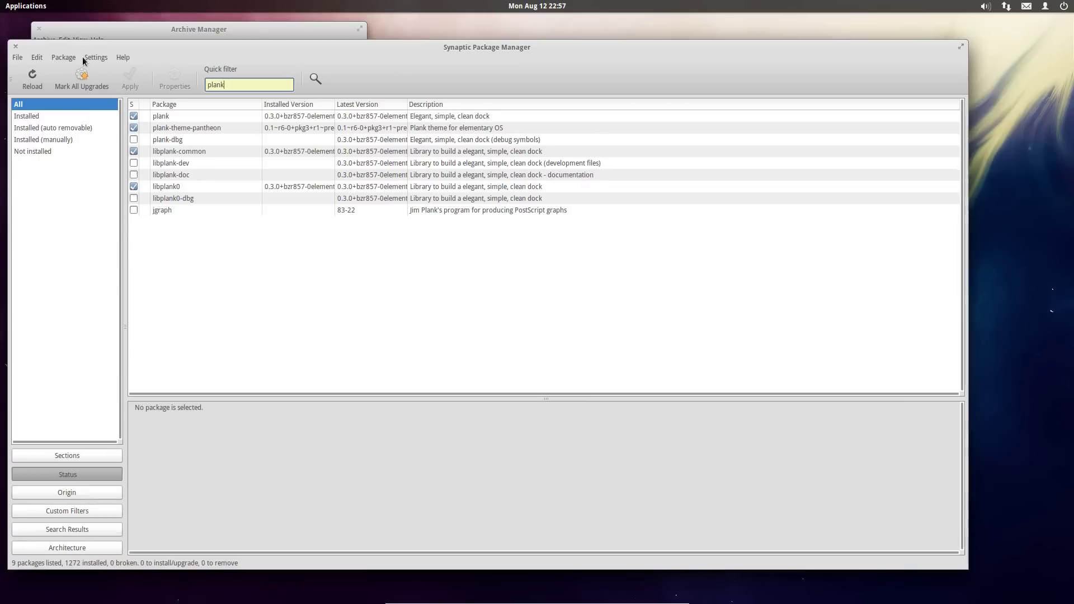
click(960, 45)
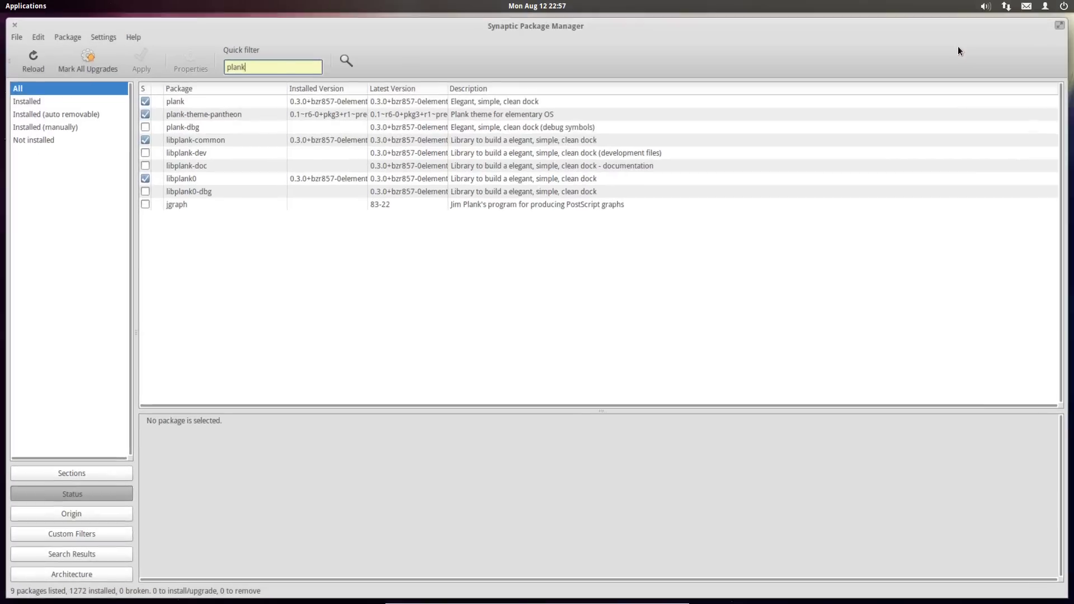
click(960, 46)
click(761, 587)
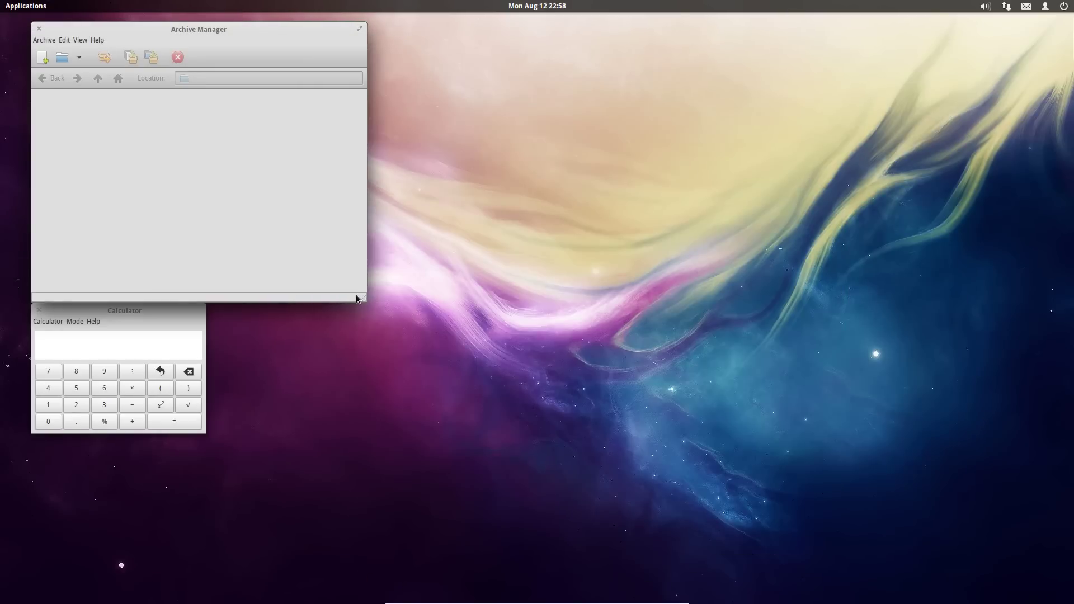
- Switch to the right-hand workspace with Scratch, then open and close the workspace overview
key(ctrl+alt+Right)
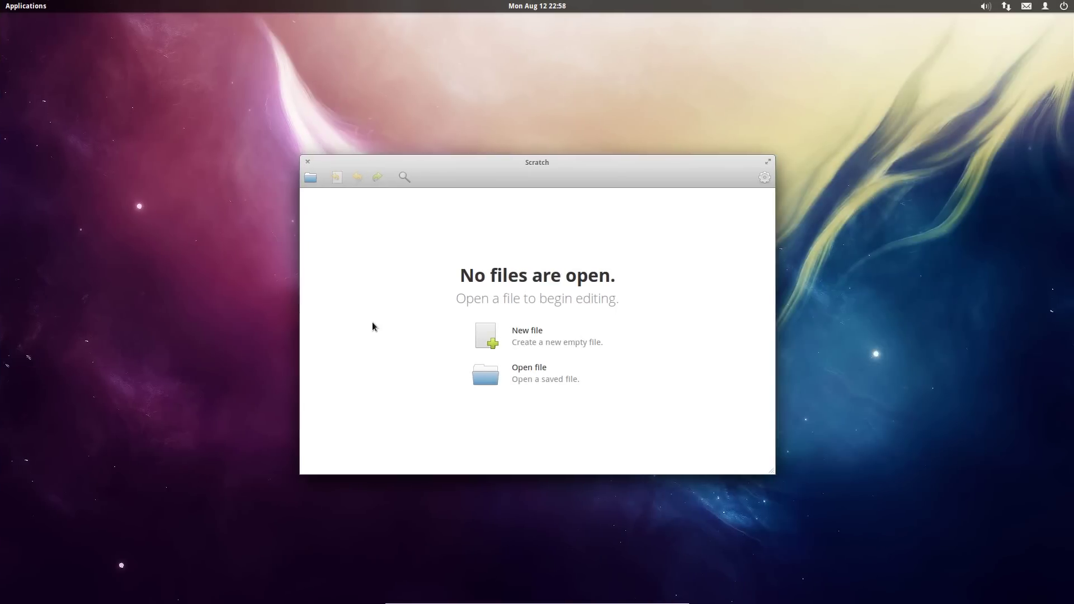
key(super+s)
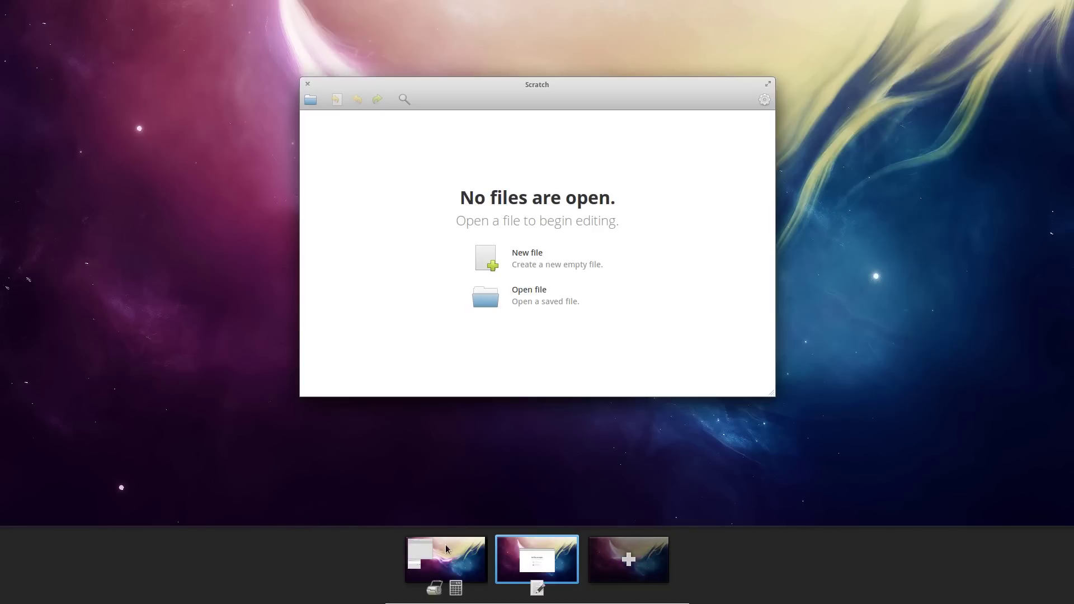
mouse_move(444, 546)
click(443, 547)
- Open System Settings and go to the Desktop panel's Dock settings
click(622, 589)
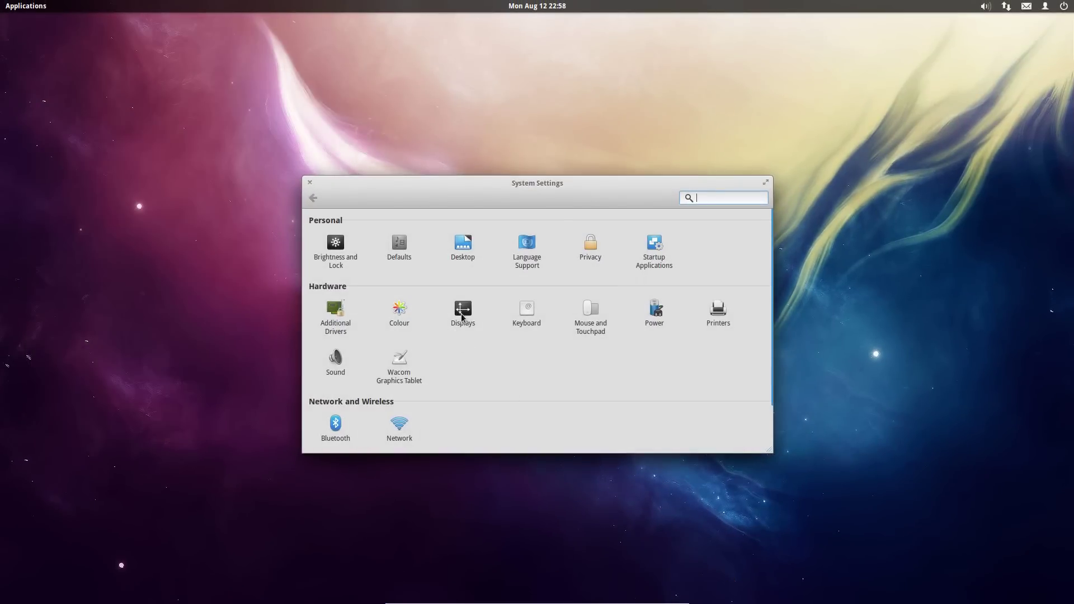
click(462, 244)
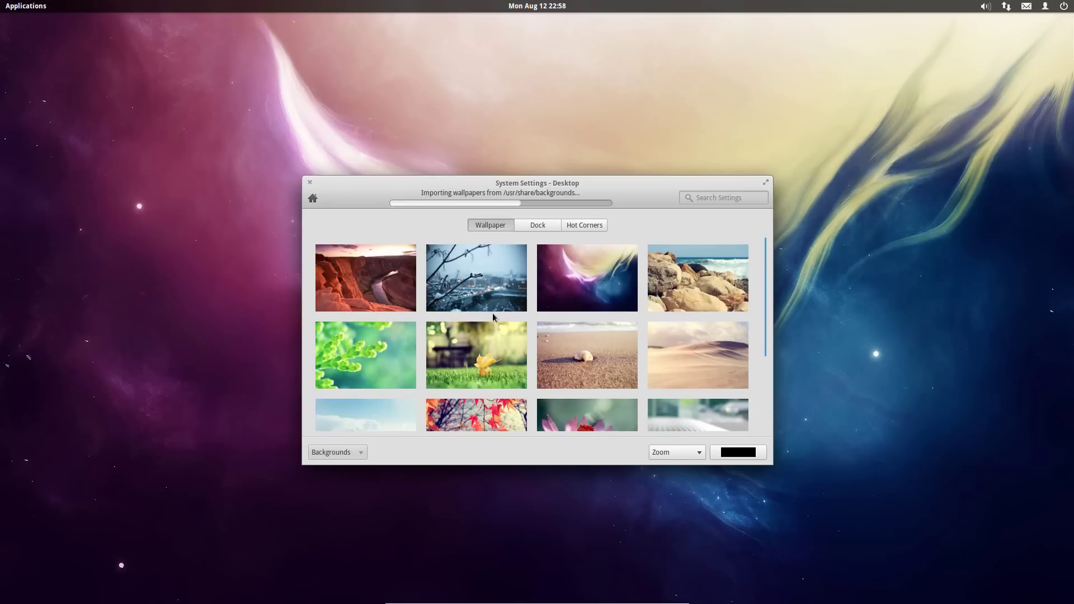
mouse_move(772, 264)
mouse_down()
mouse_move(782, 336)
mouse_move(772, 417)
mouse_move(770, 244)
mouse_up()
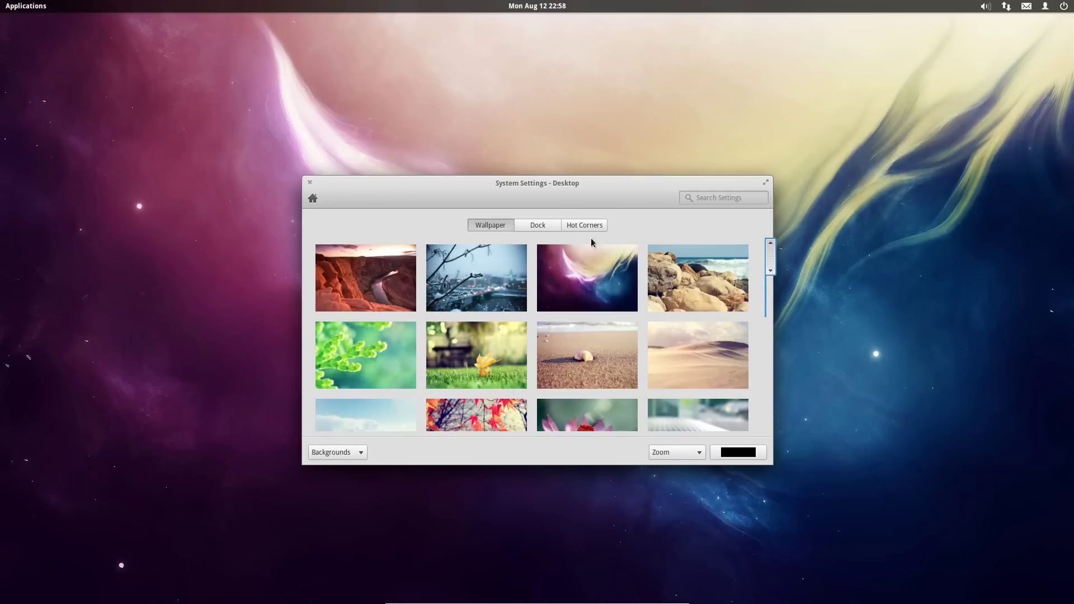
click(540, 225)
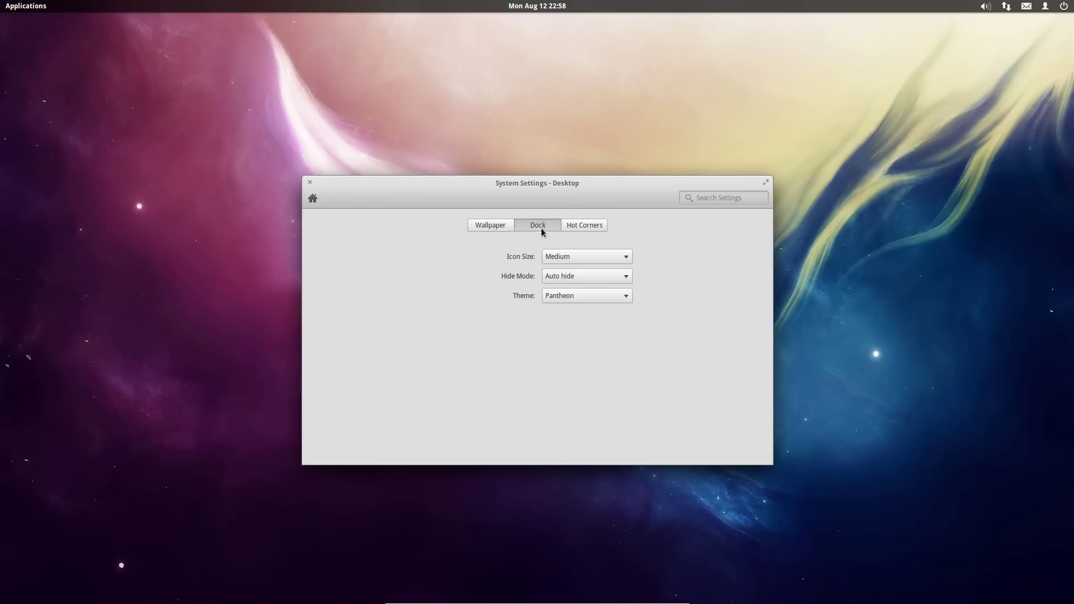
- Set the dock icon size to Large and the hide mode to Intelligent hide
click(591, 259)
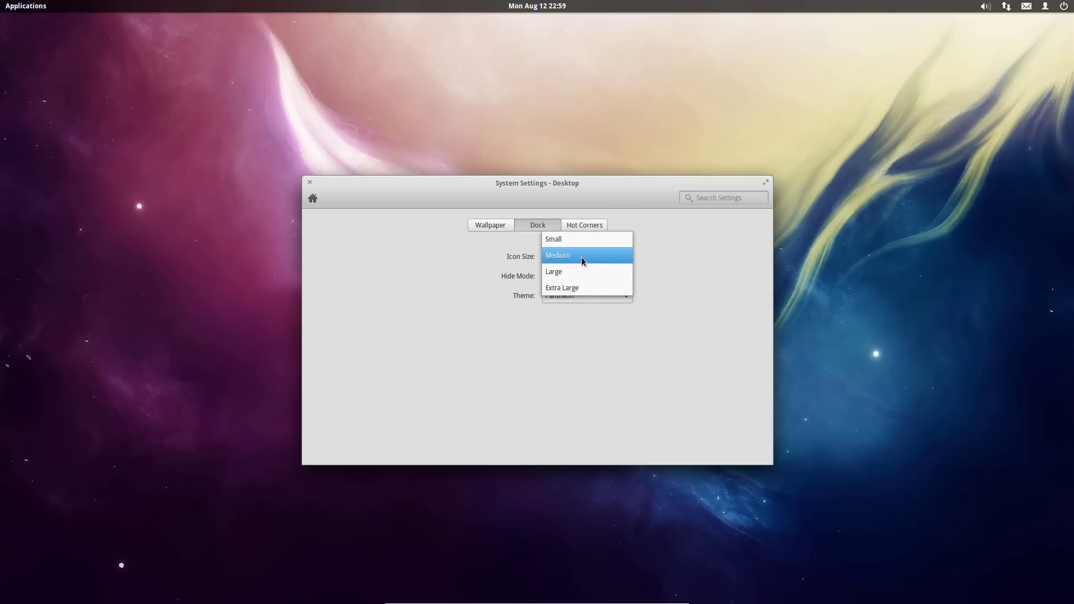
click(582, 271)
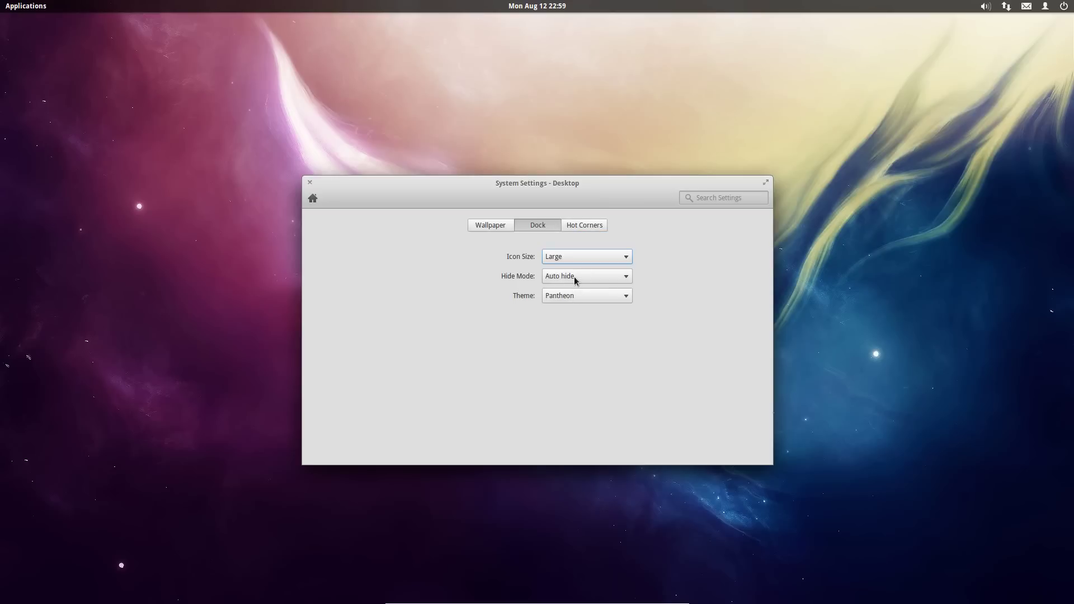
click(576, 278)
click(569, 247)
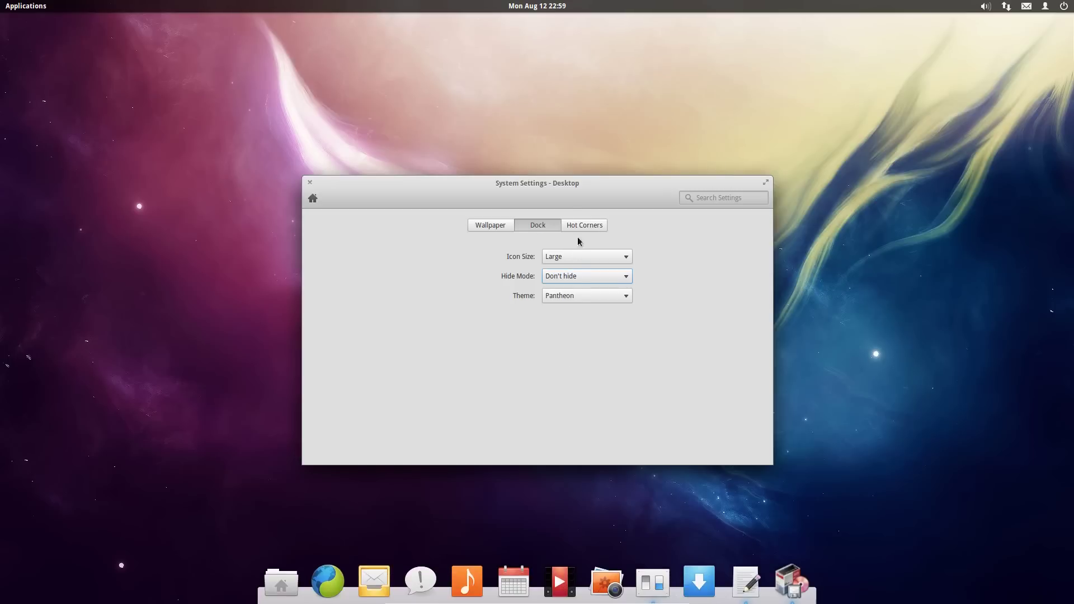
drag(578, 200, 584, 337)
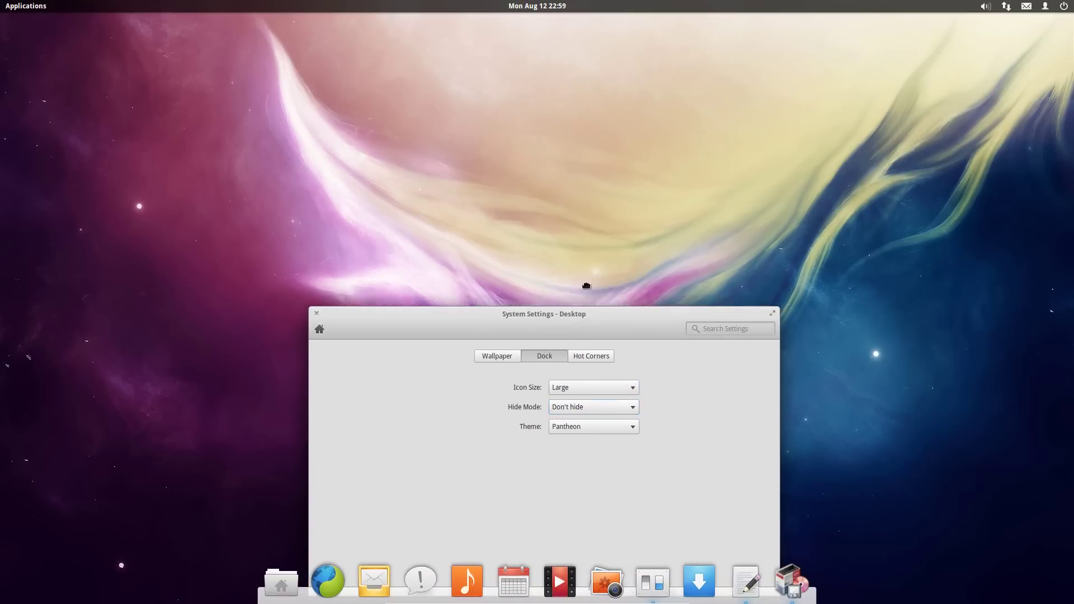
drag(586, 286, 594, 143)
- Set the dock to Intelligent hide and test it by dragging the settings window over the dock and back
click(597, 238)
click(596, 250)
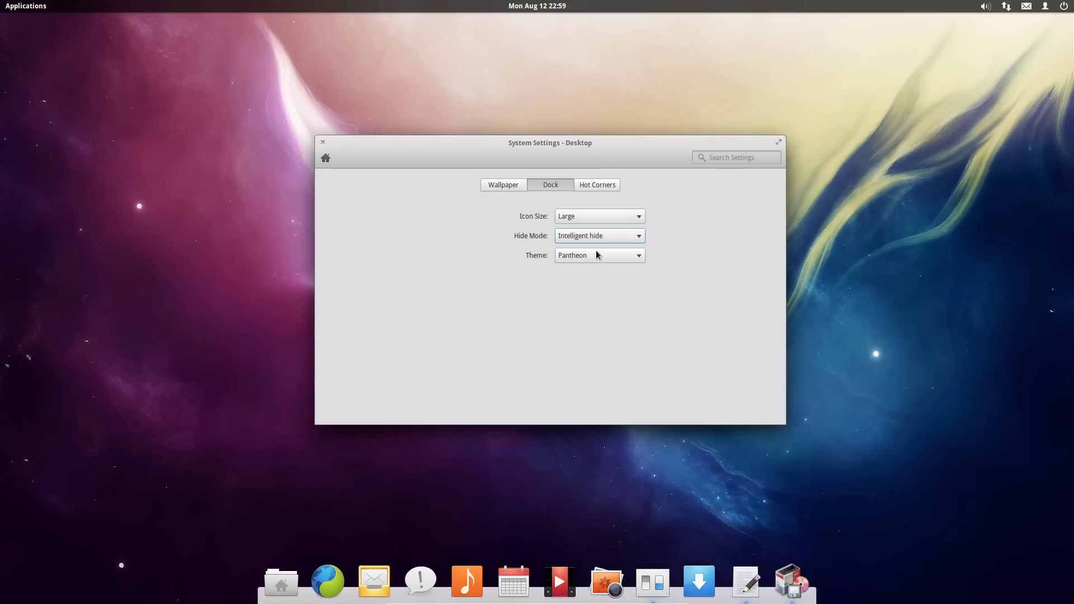
drag(584, 144, 591, 323)
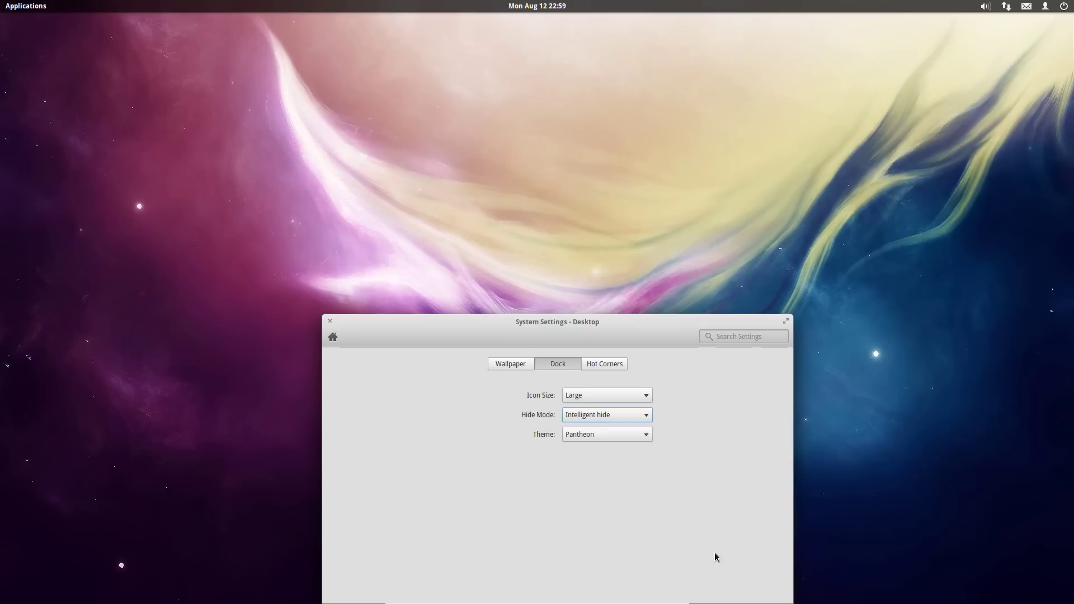
mouse_move(709, 597)
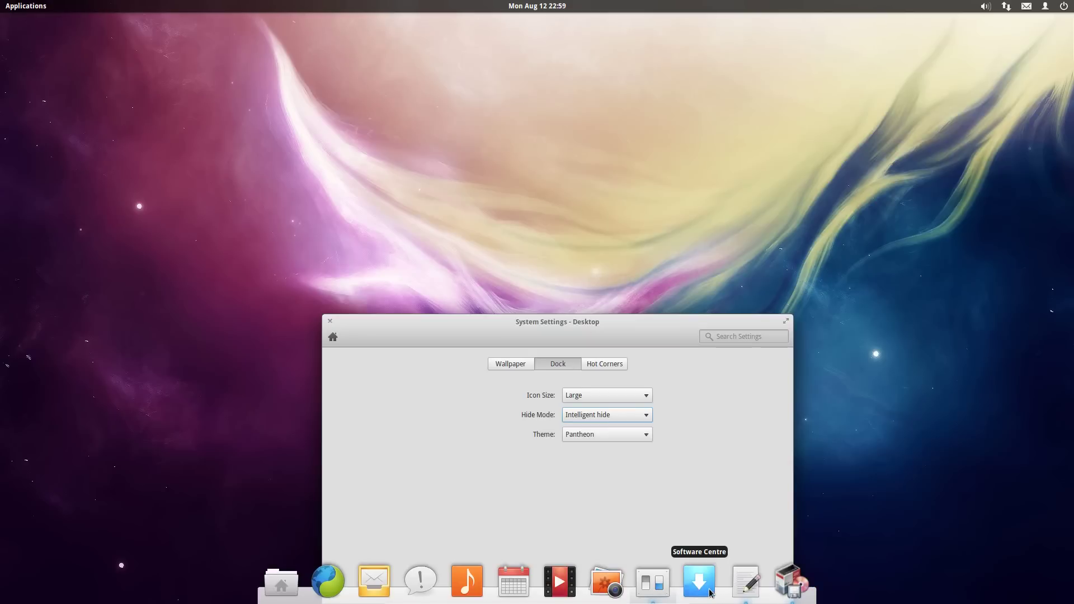
drag(661, 328, 641, 181)
- Switch dock hiding to Auto hide, then Hide on maximise, and test by maximising and restoring the window
click(604, 274)
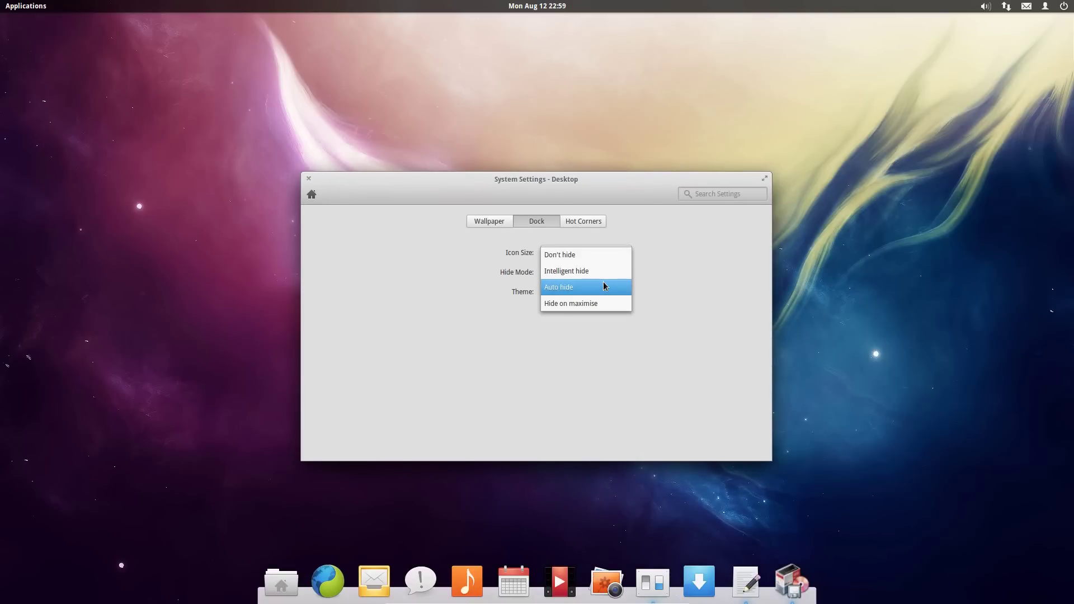
click(604, 286)
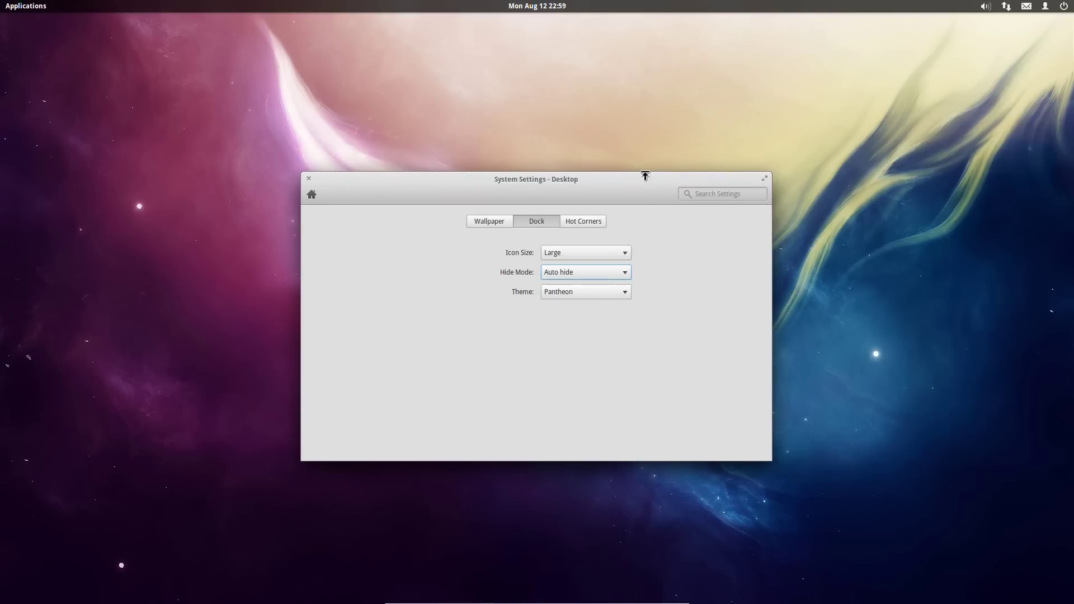
mouse_move(746, 601)
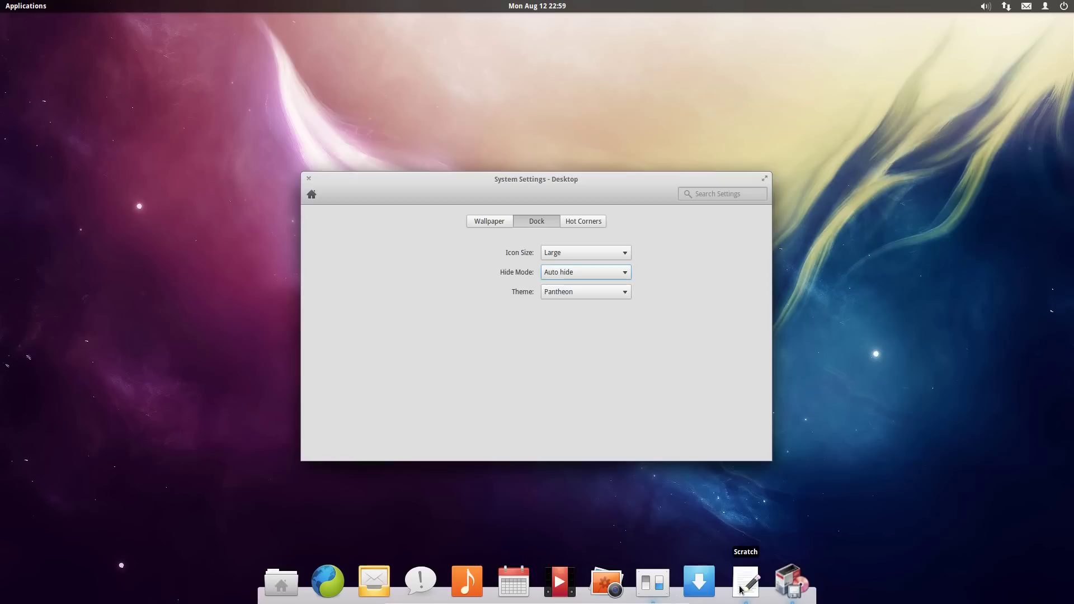
click(623, 274)
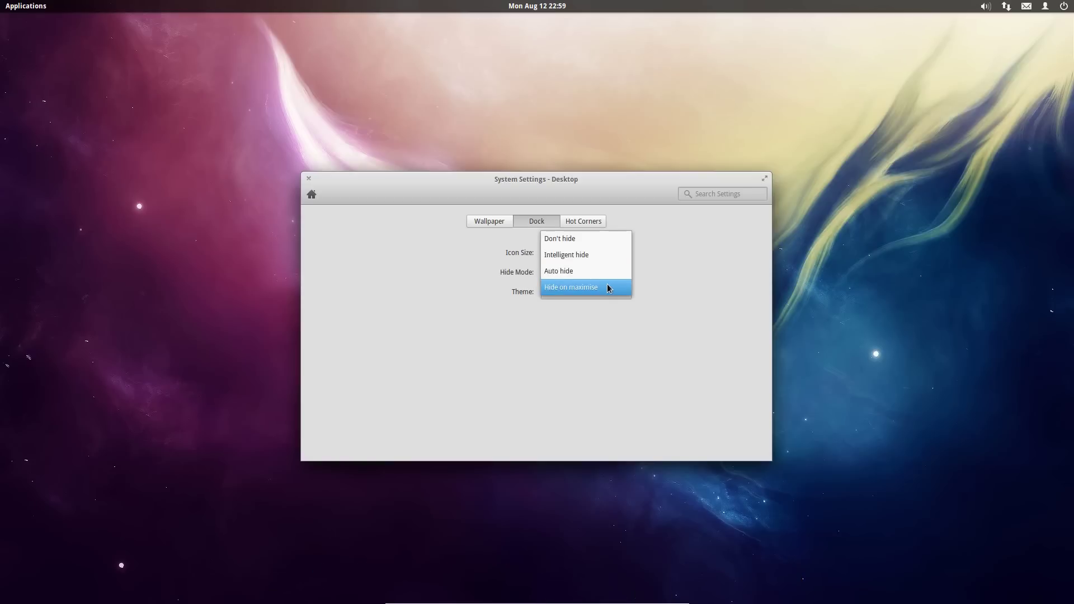
click(608, 289)
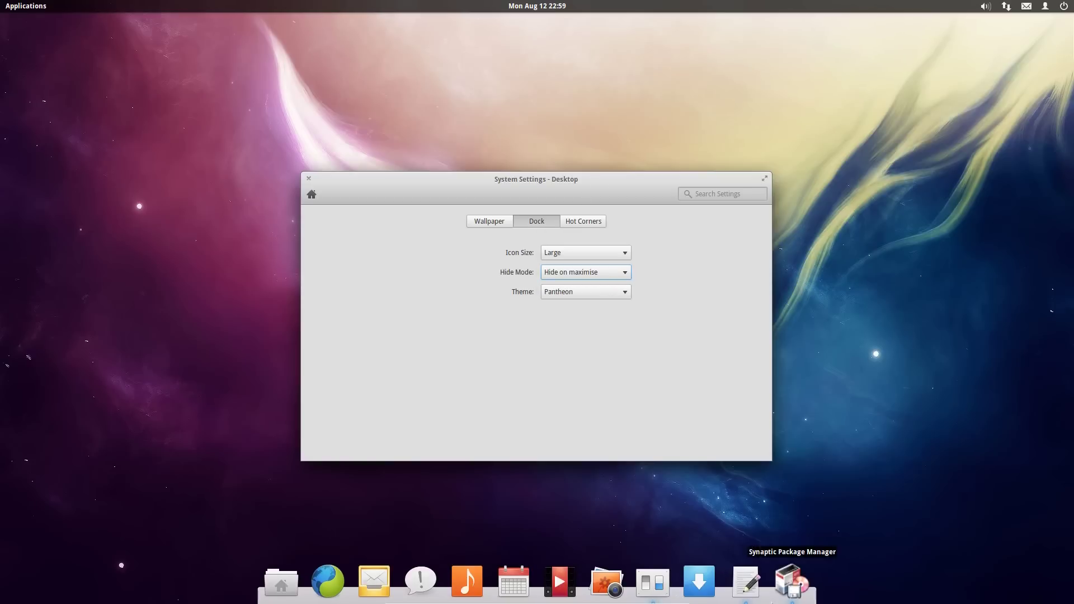
double_click(563, 179)
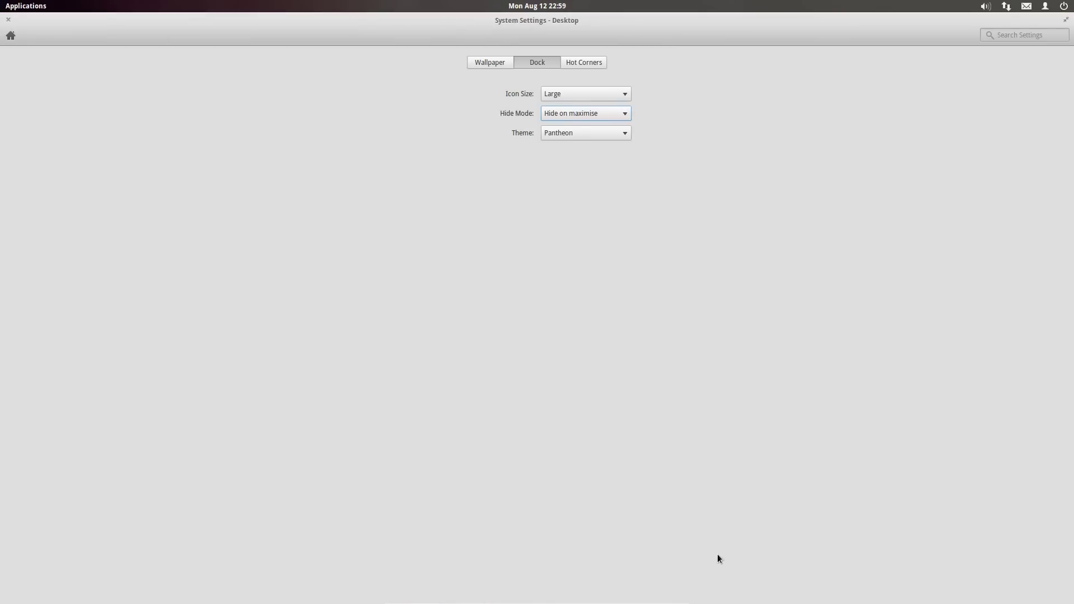
double_click(604, 19)
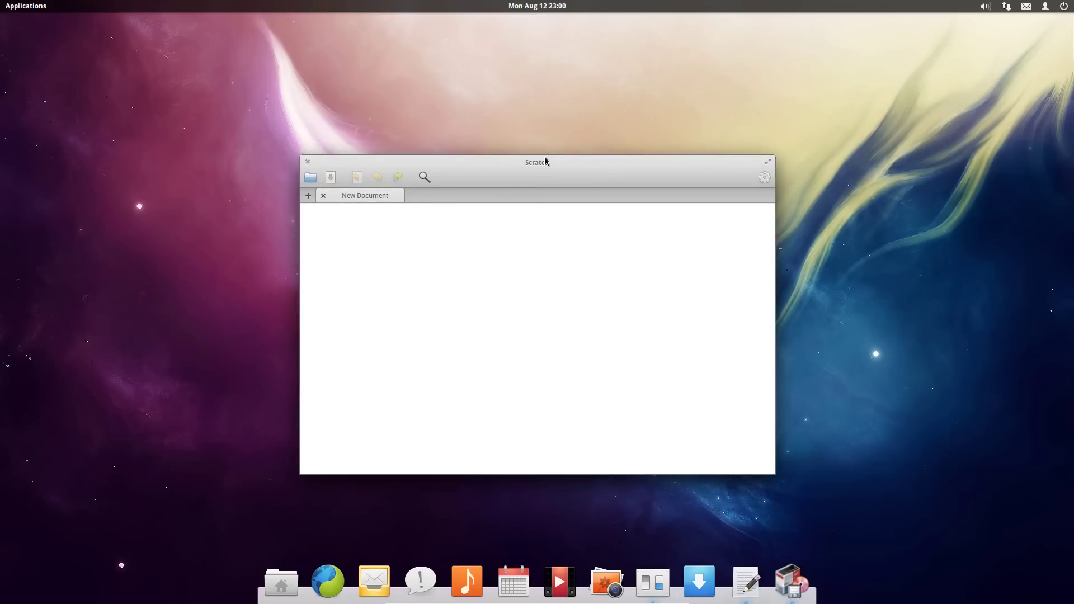
- Snap Scratch to the right half, then the left half, and maximise the Google window
drag(545, 161, 1071, 198)
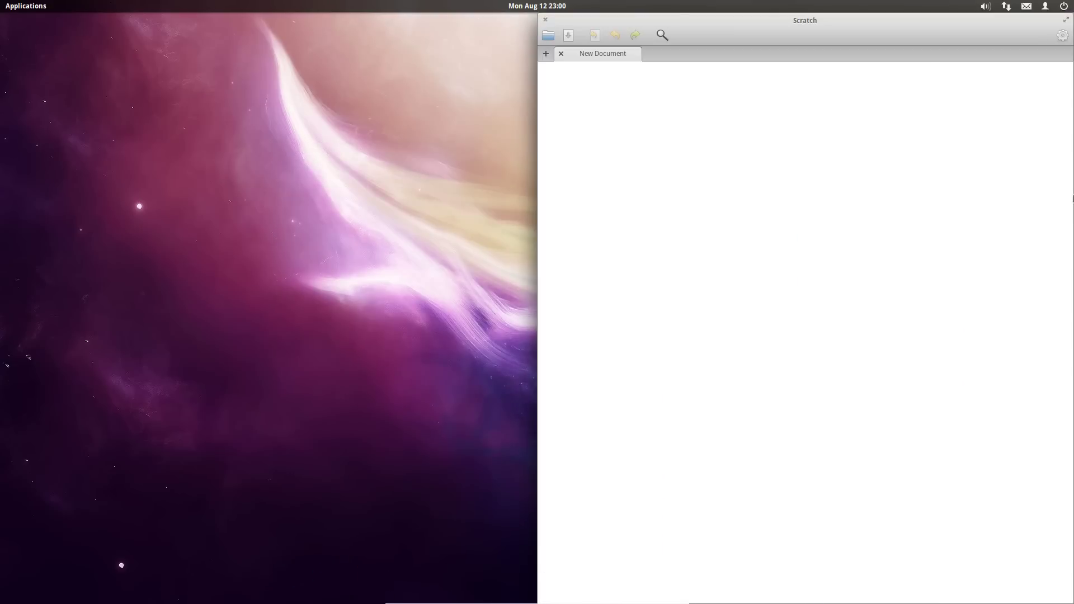
drag(942, 17, 2, 174)
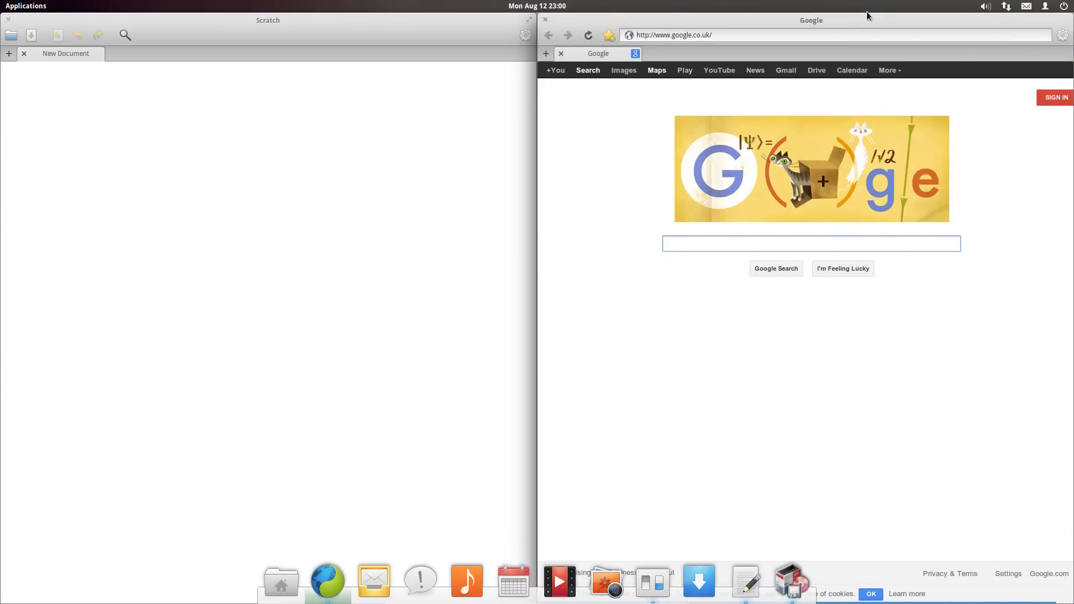
drag(867, 17, 1072, 120)
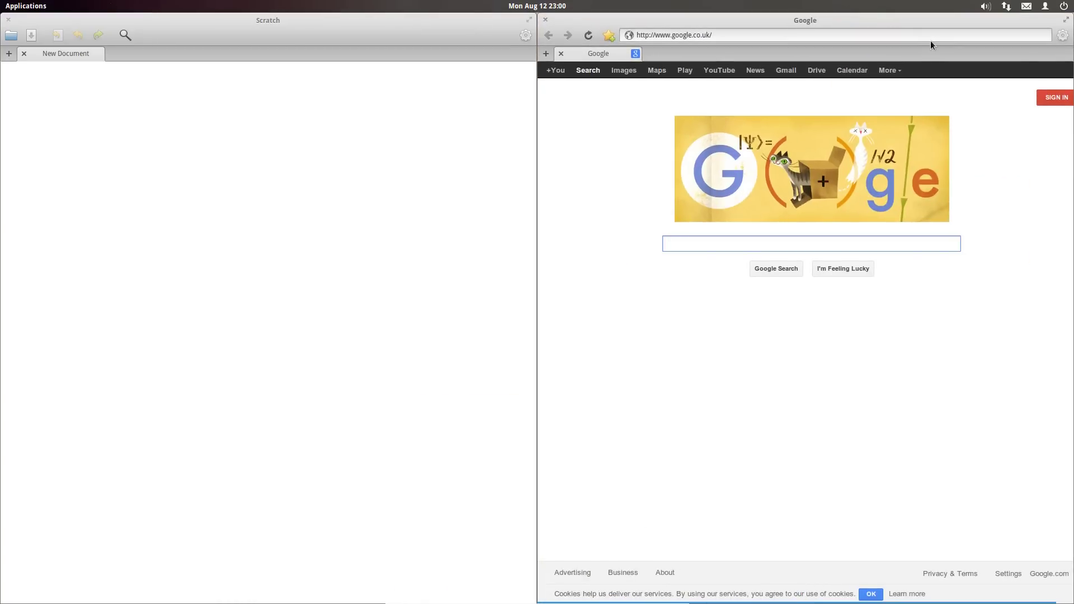
drag(865, 16, 605, 10)
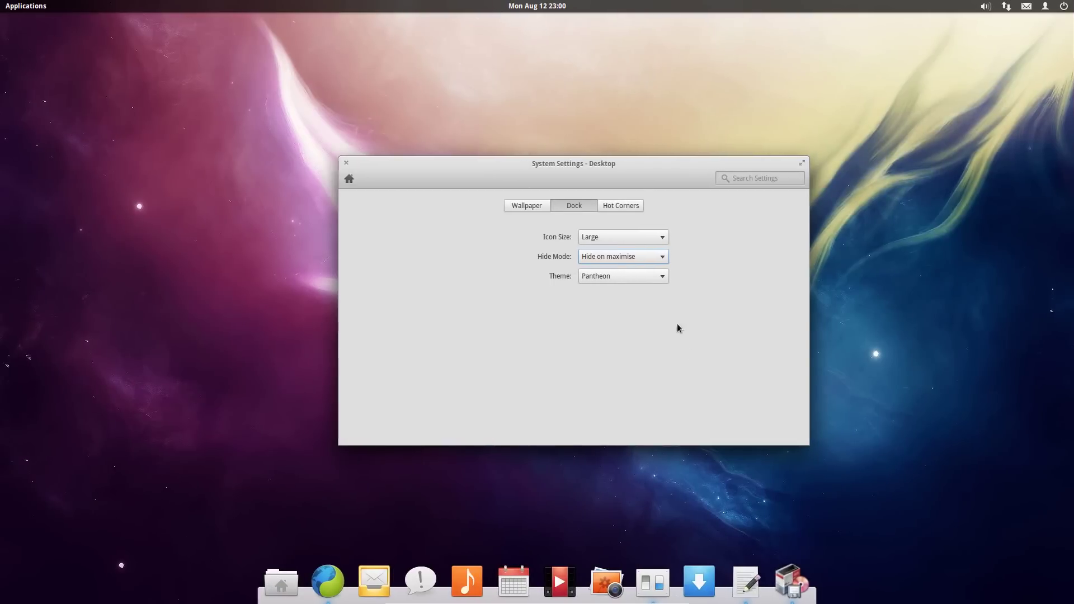
- Check the top-left hot corner's action list unchanged, return to the overview, close Settings, and launch Music
click(629, 206)
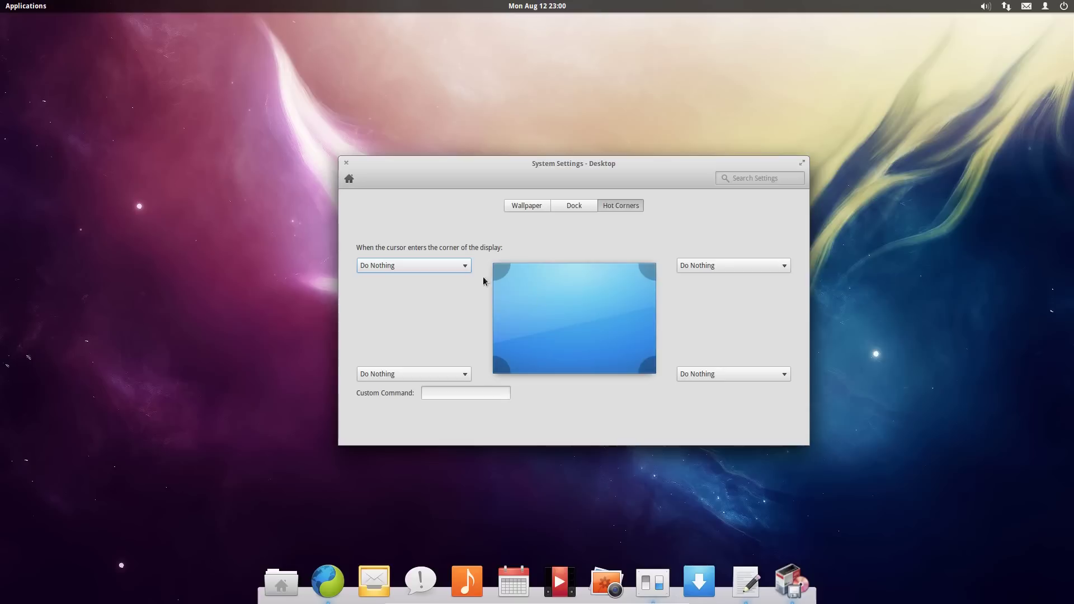
click(451, 267)
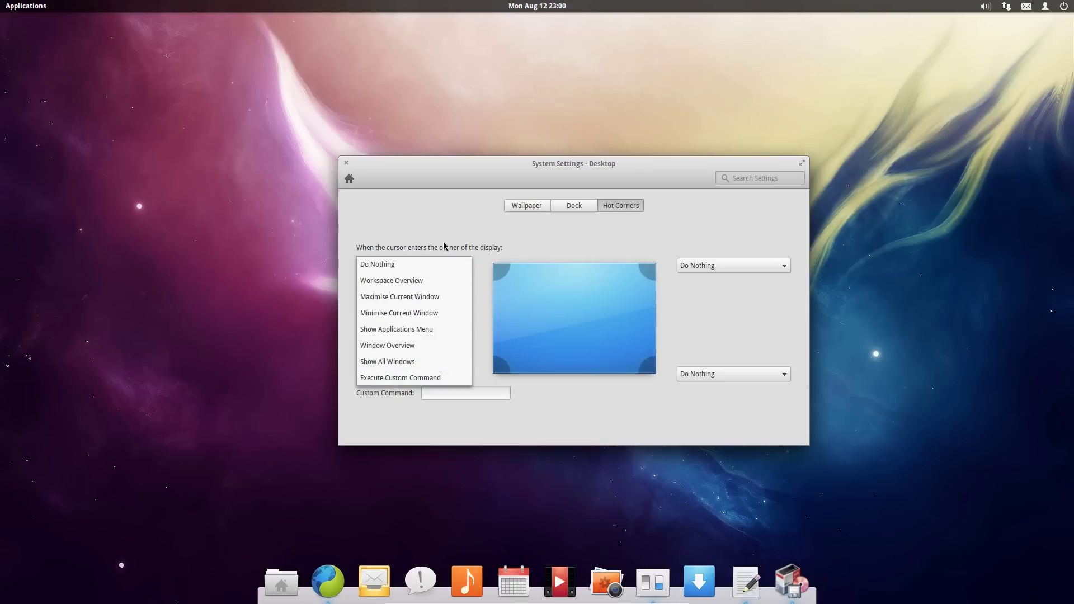
click(349, 178)
click(349, 178)
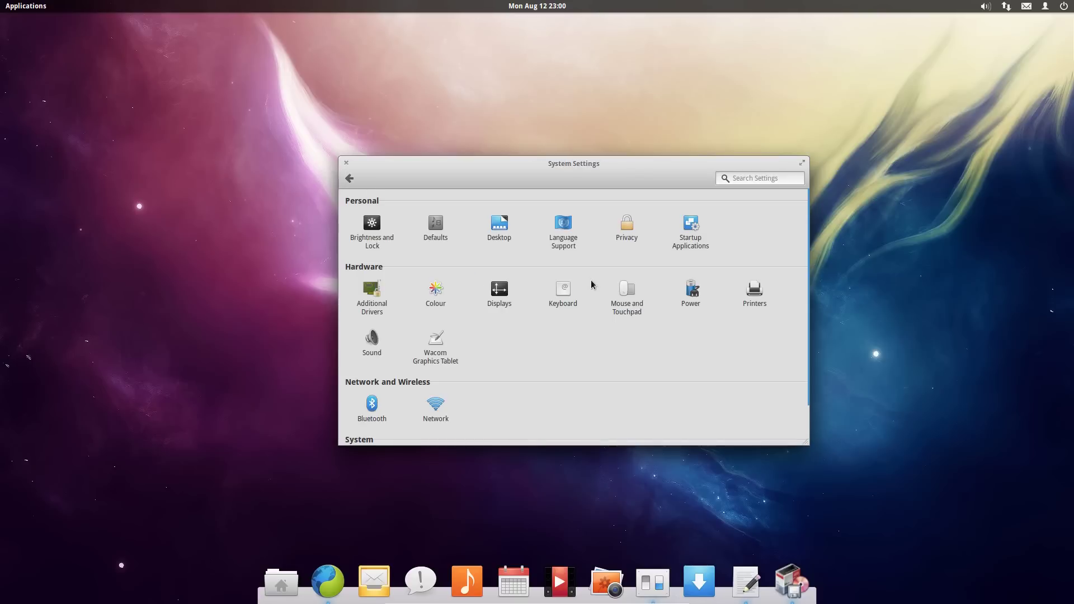
key(alt+F4)
click(467, 581)
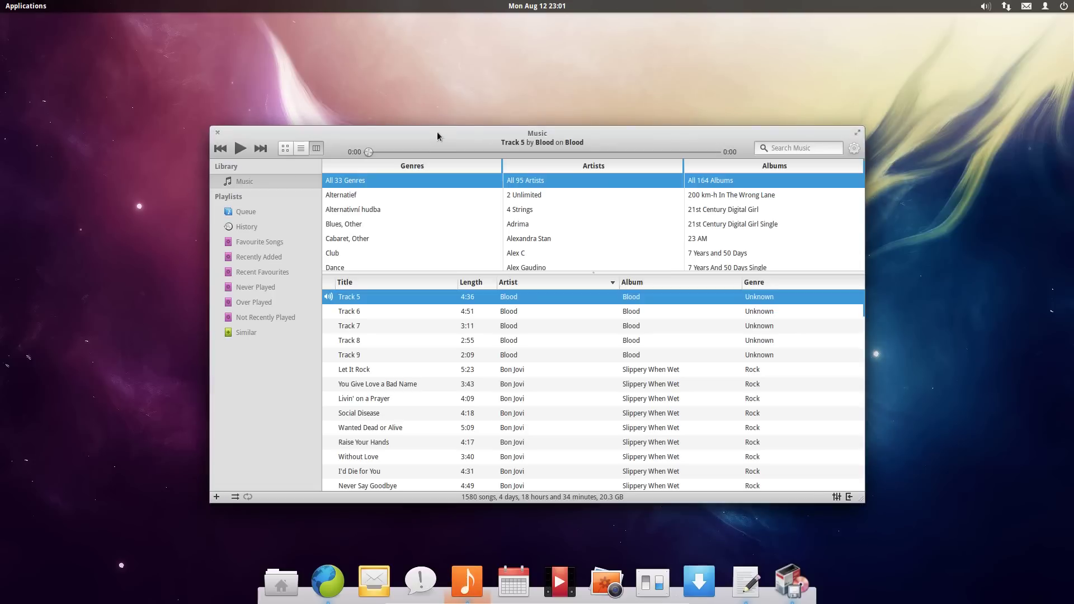
- Maximise Music, try Grid view then return to Column view, and make the player fullscreen
double_click(437, 130)
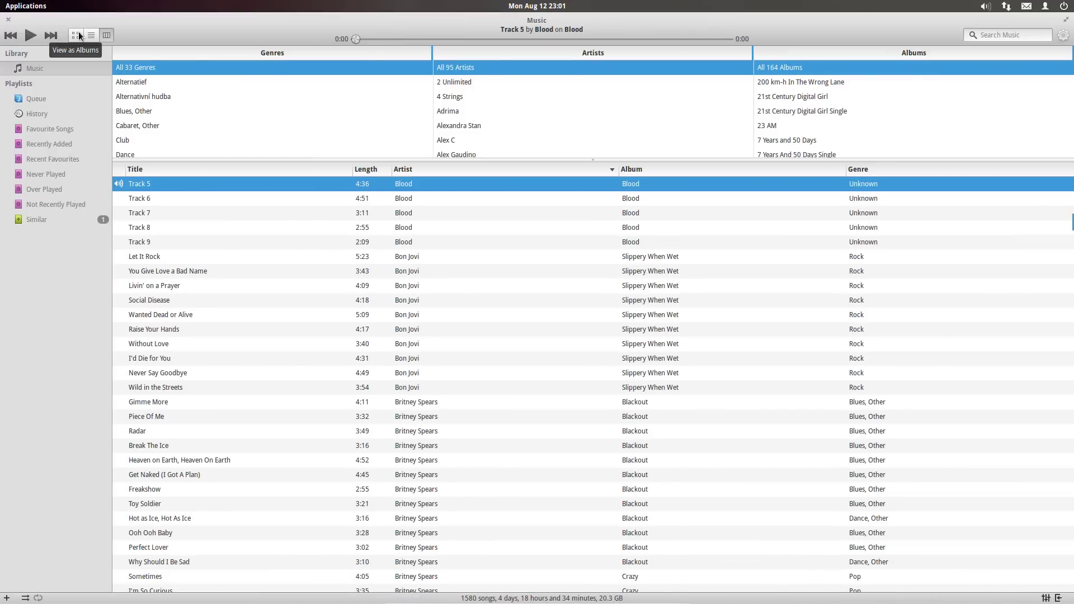
click(77, 35)
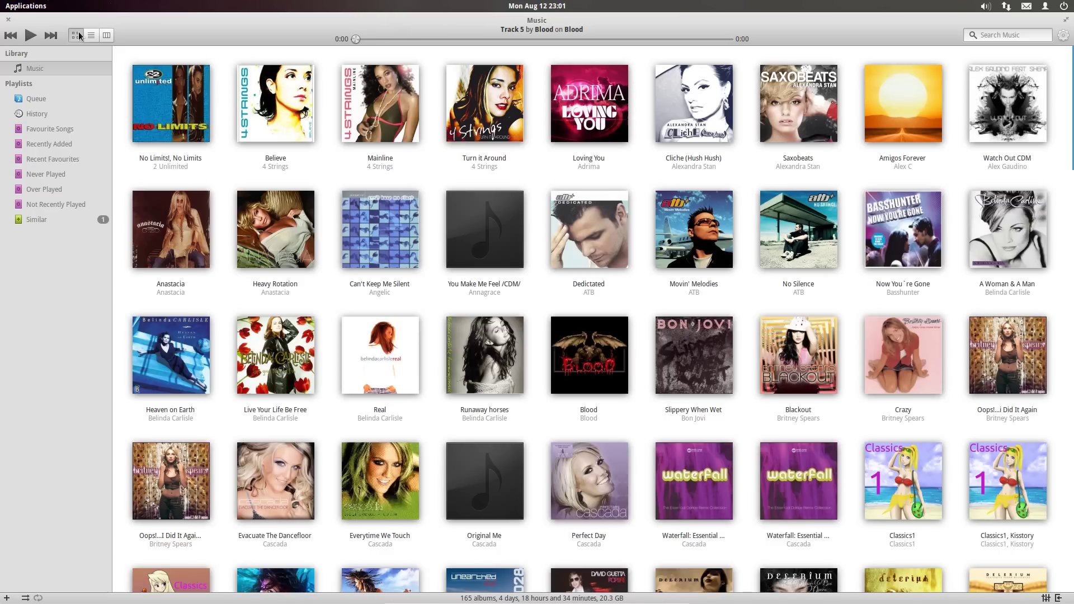
click(106, 35)
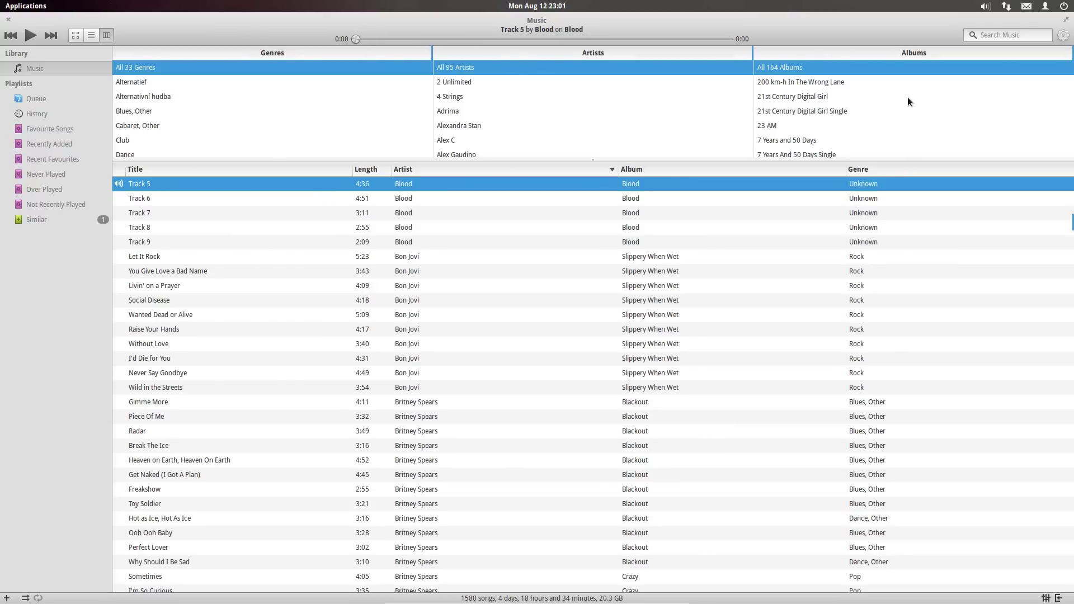
click(1063, 35)
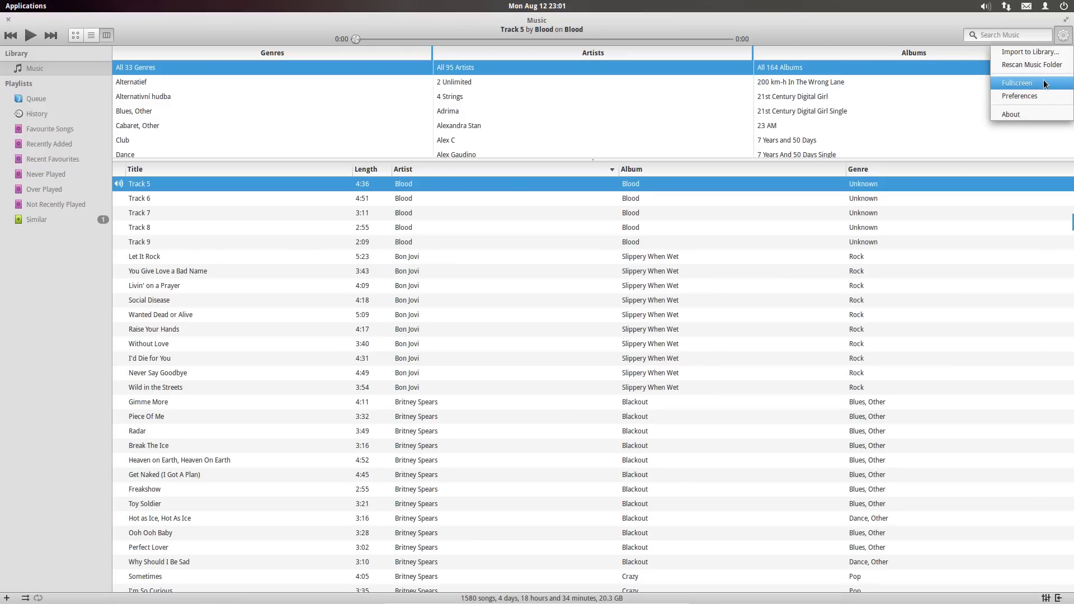
click(1043, 84)
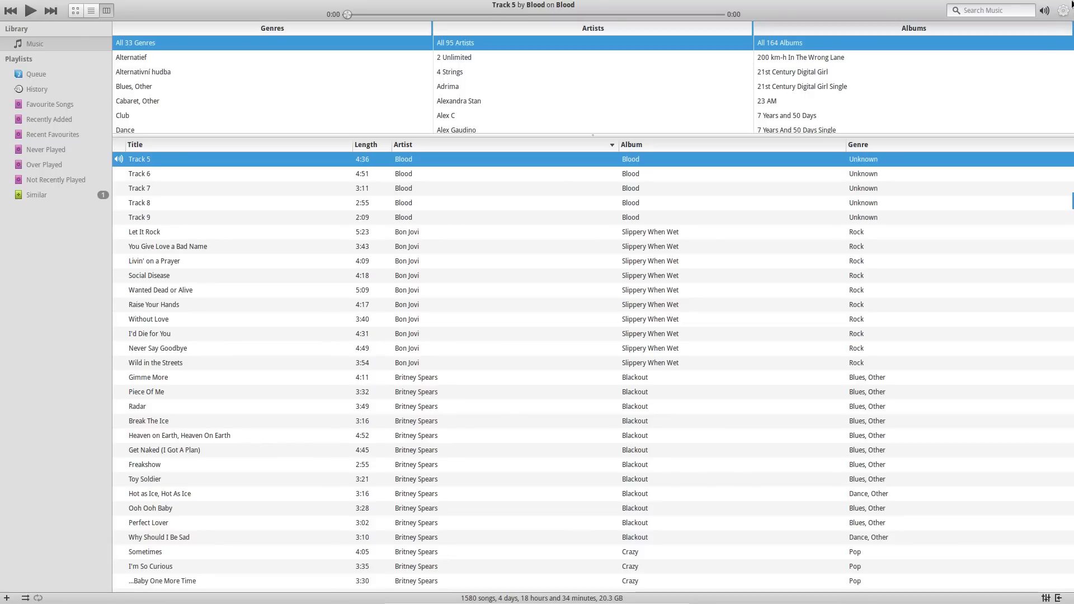
- Open and close the music Preferences, leave fullscreen, and close the player
click(1065, 12)
click(1035, 68)
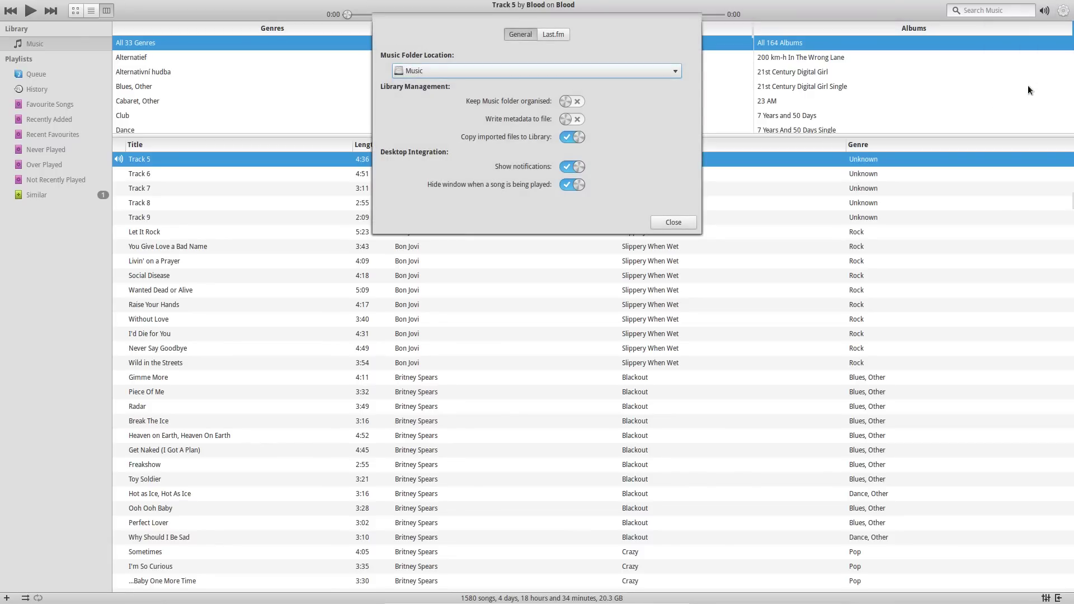
click(672, 222)
click(1062, 10)
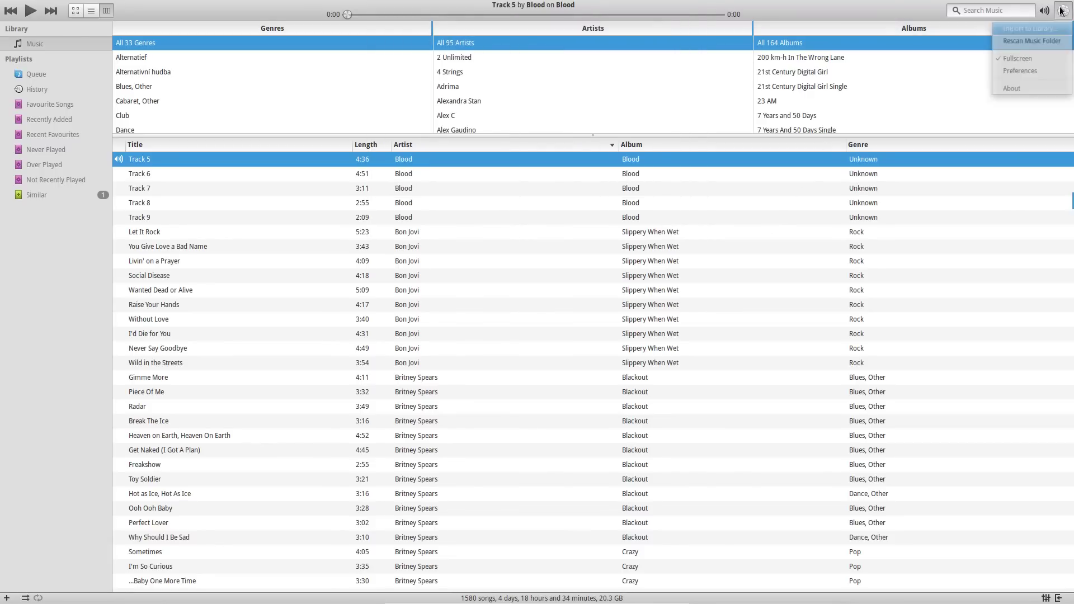
click(1055, 59)
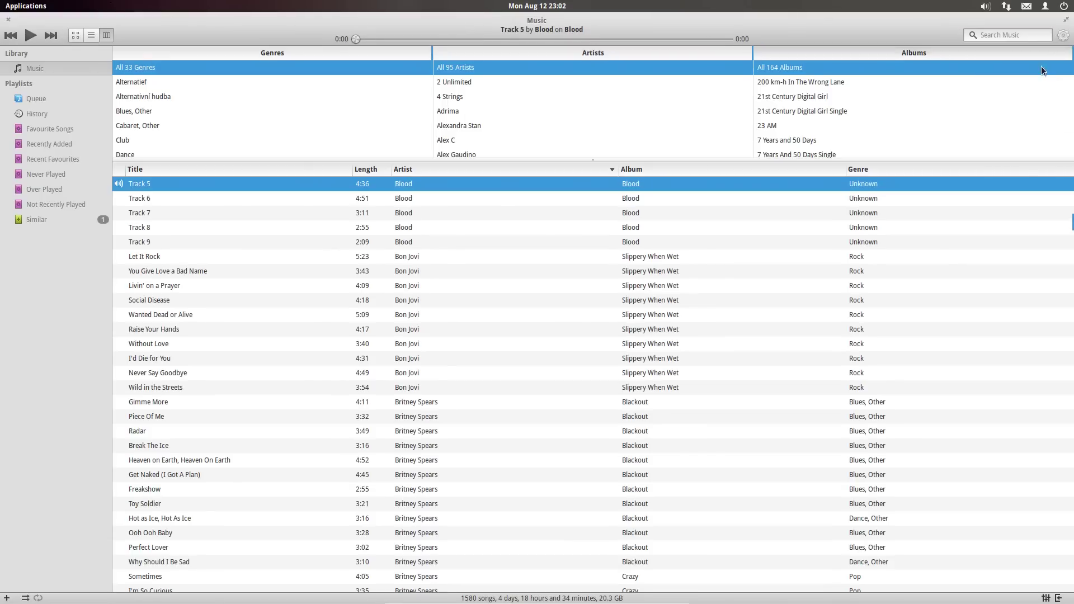
click(9, 20)
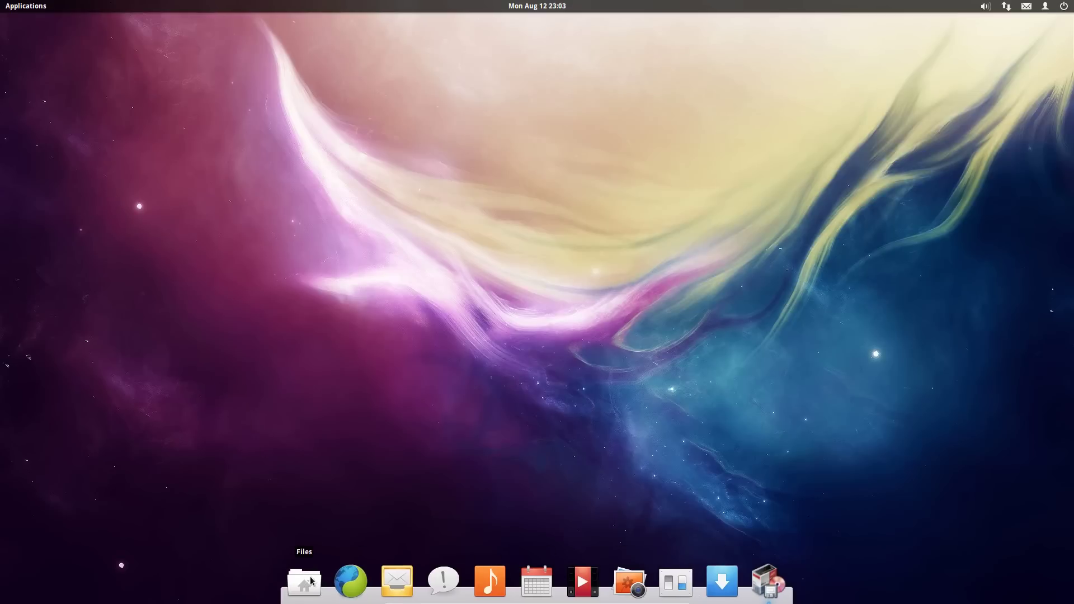
- Move Files after Midori in the dock and browse the launcher to System Tools
drag(309, 583, 361, 575)
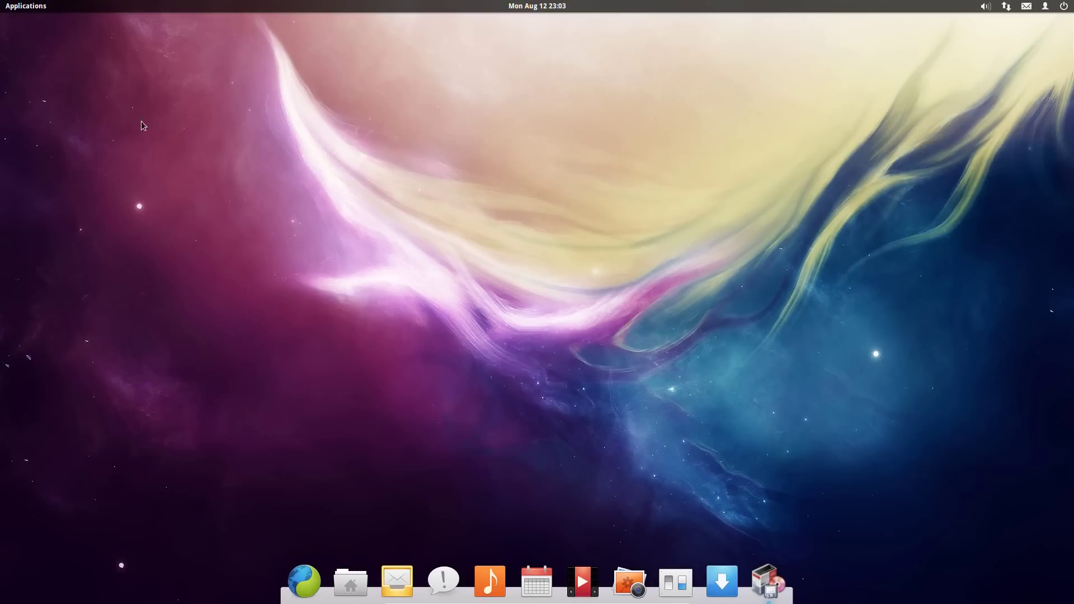
click(10, 5)
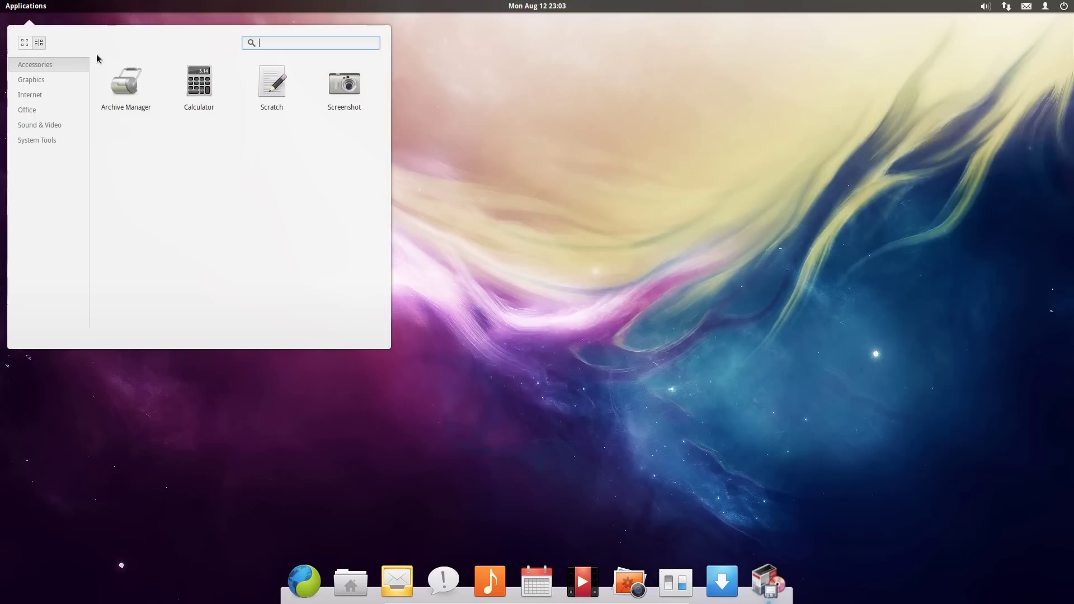
click(40, 96)
click(39, 112)
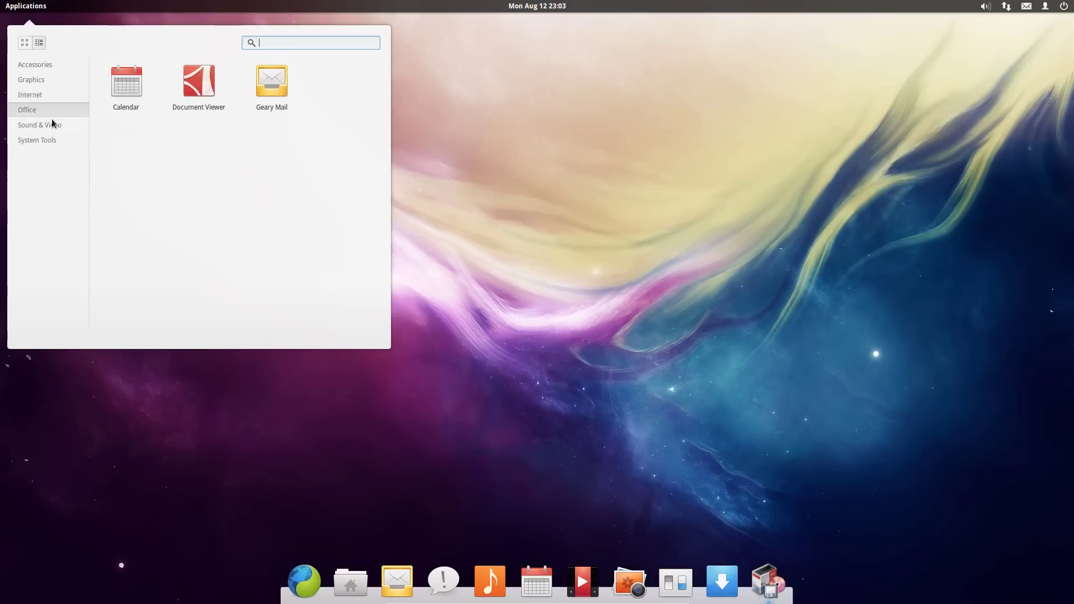
click(52, 125)
click(51, 141)
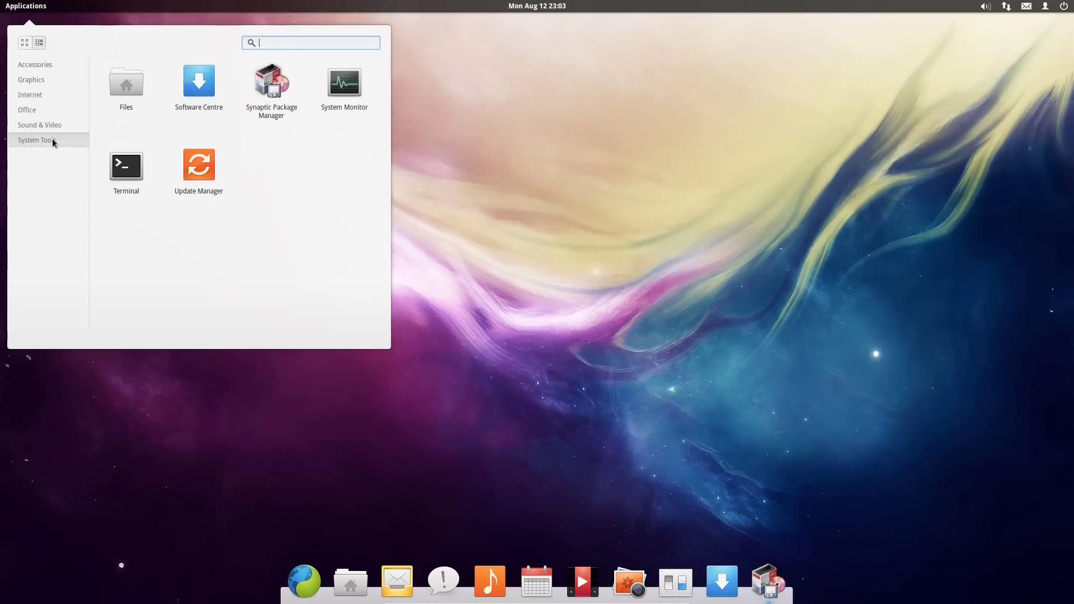
- Add System Monitor to the dock right after Files
drag(344, 84, 327, 579)
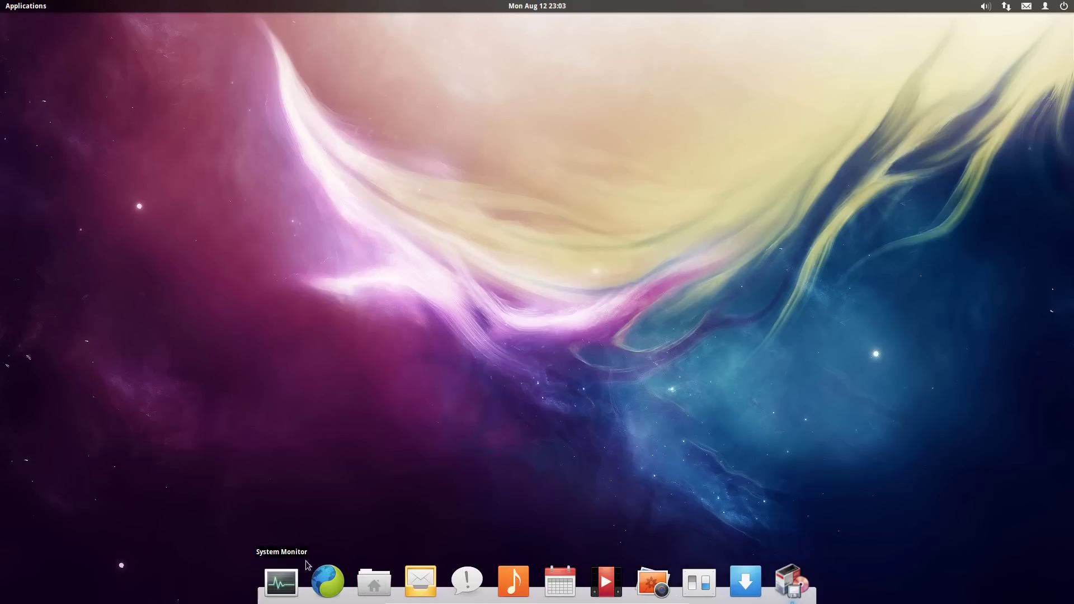
drag(294, 581, 367, 584)
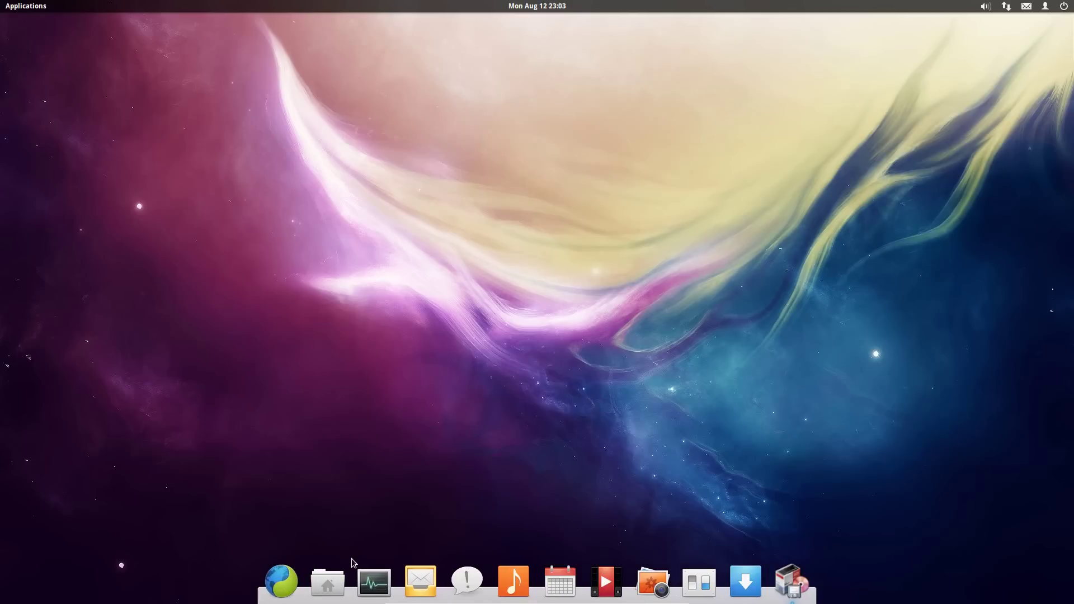
click(5, 5)
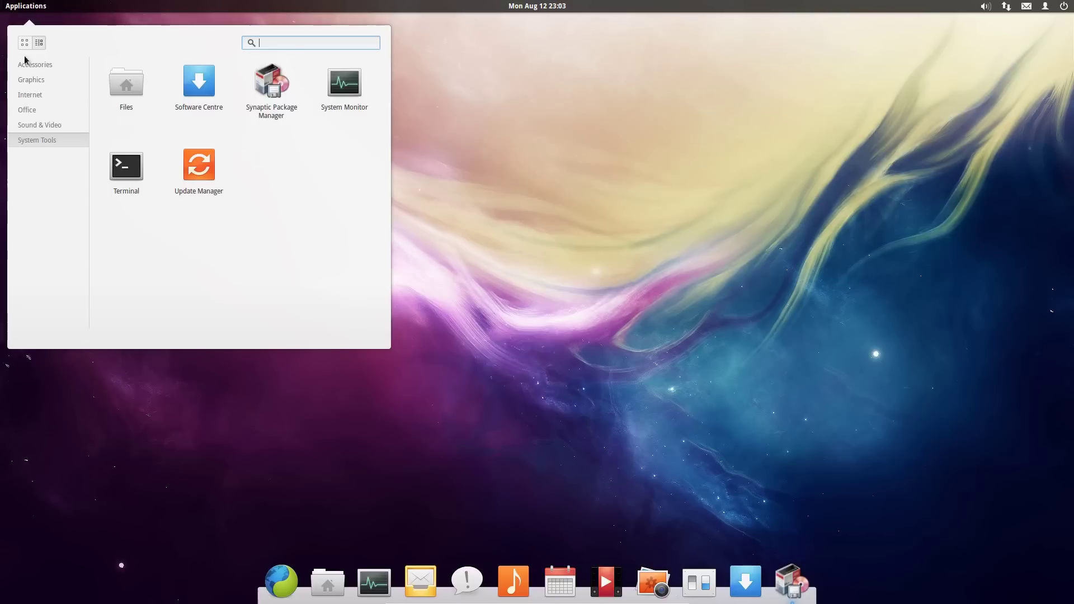
- Browse the Accessories, Graphics, Internet, Office, Sound & Video and System Tools apps
click(36, 64)
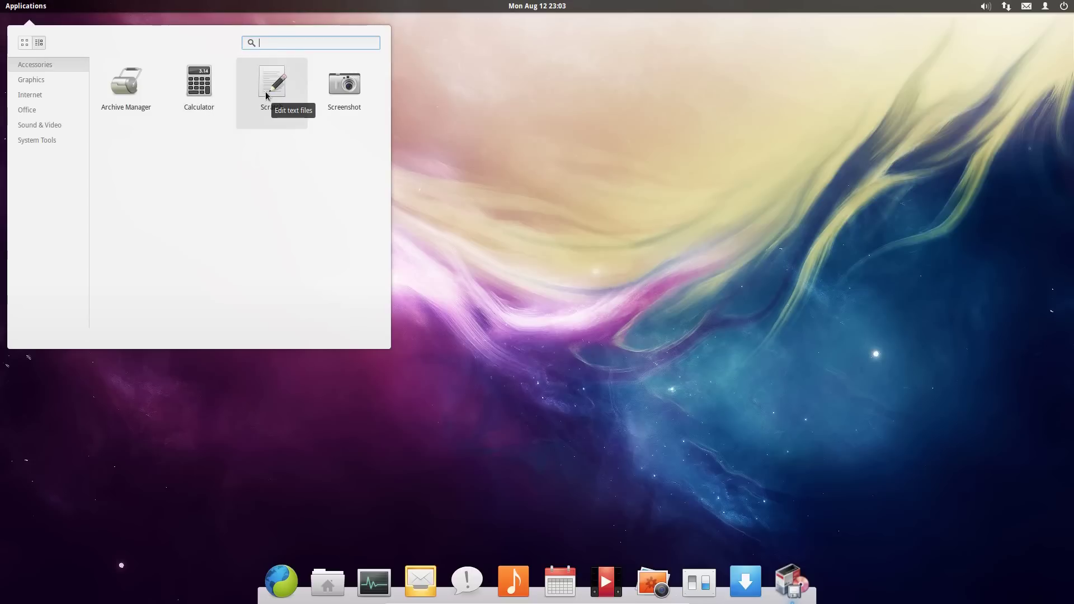
click(58, 80)
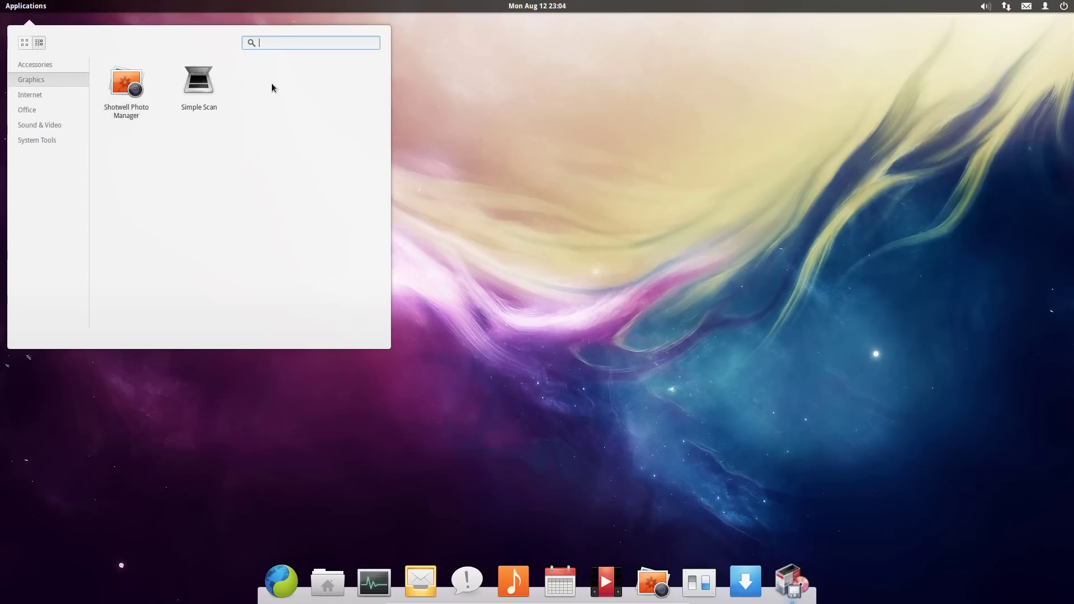
click(50, 96)
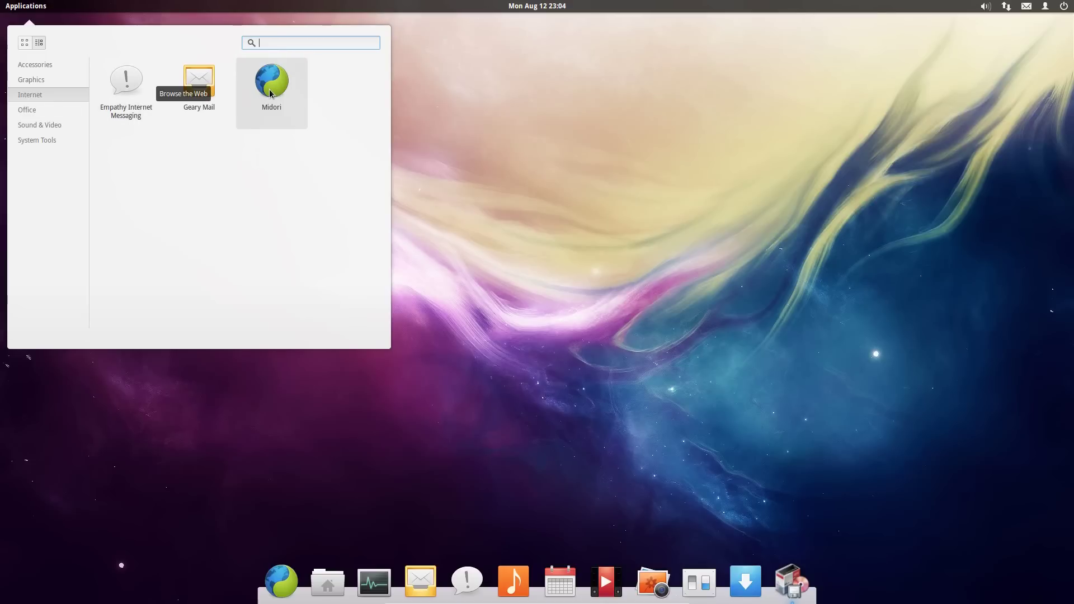
click(37, 109)
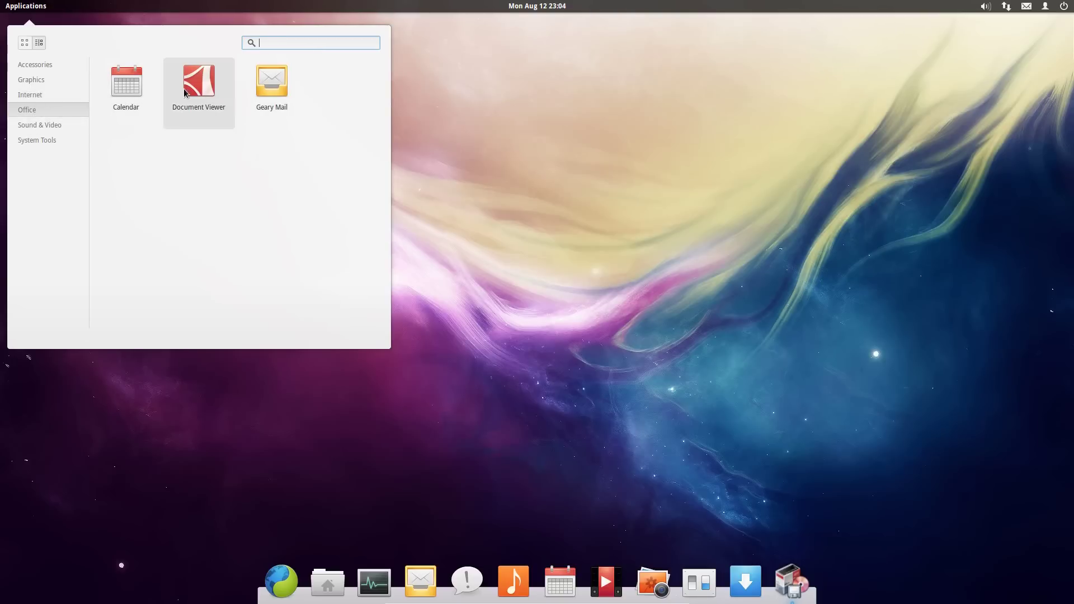
click(61, 125)
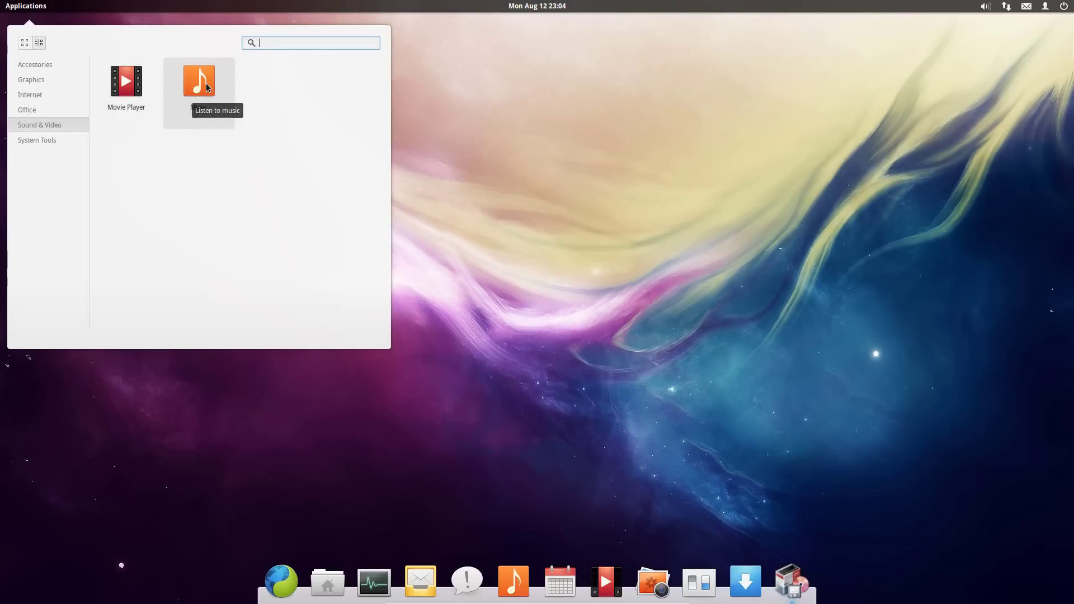
click(42, 143)
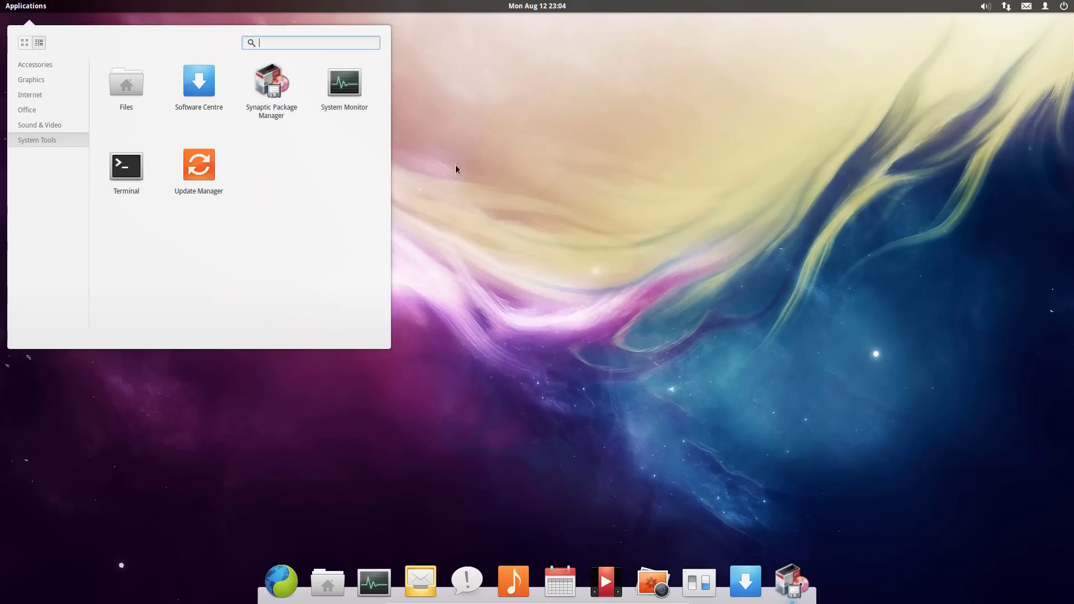
click(518, 201)
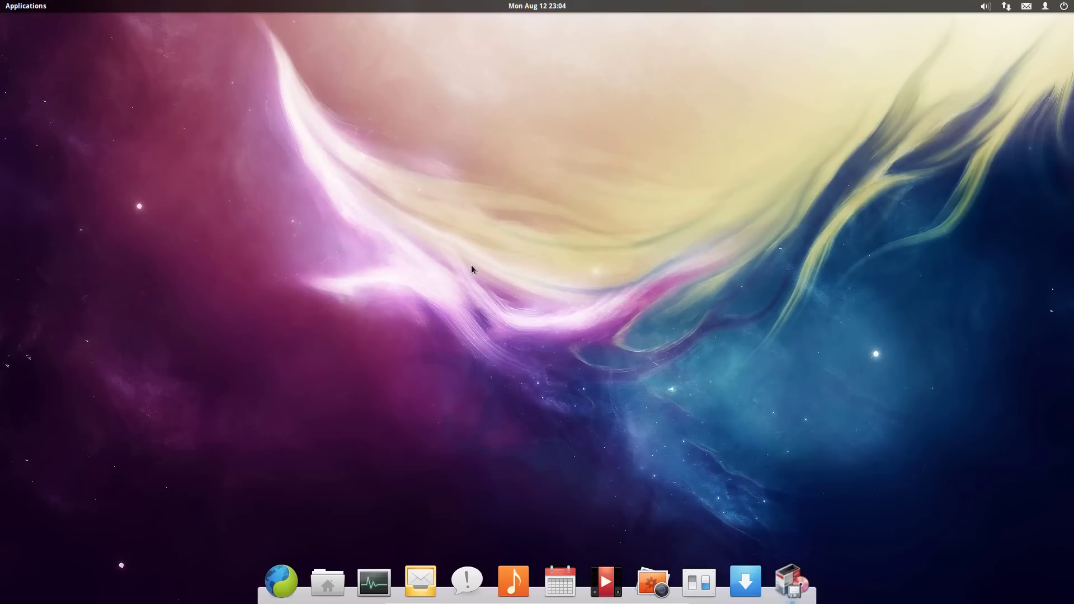